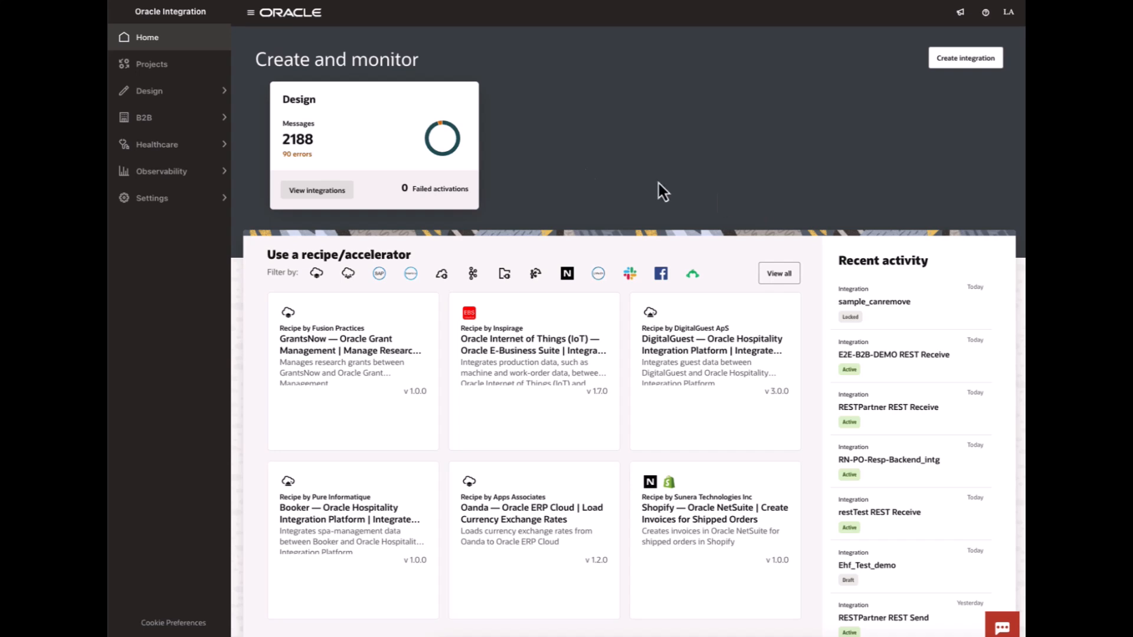
- Create a connection named TPRN with the RosettaNet adapter, found by searching for "rose", keeping the Trigger and invoke role
click(224, 99)
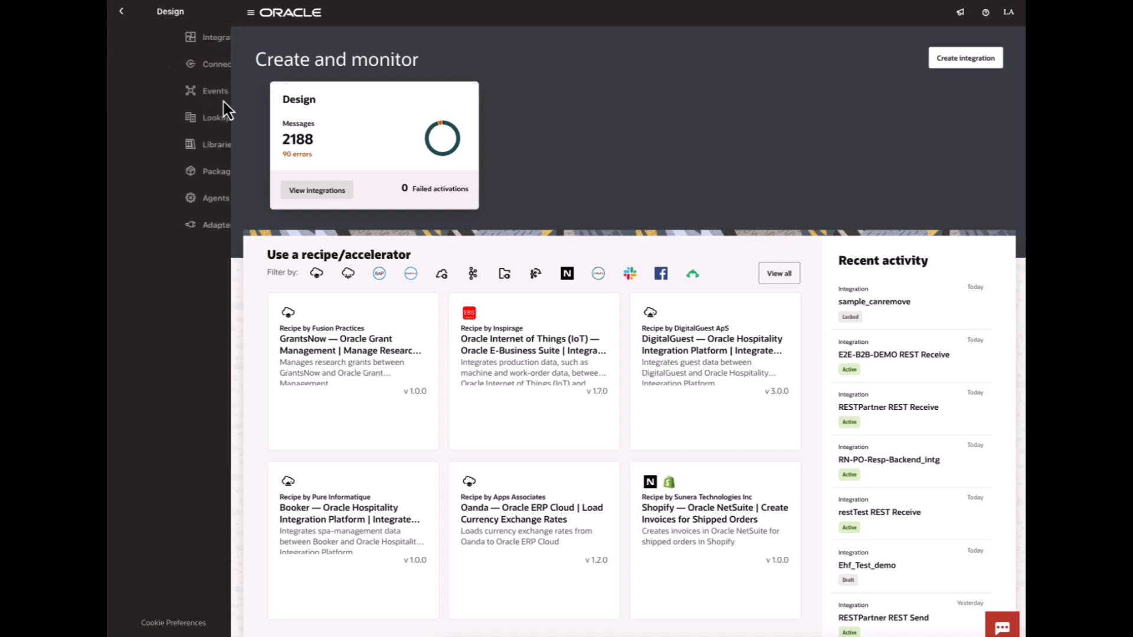
click(187, 68)
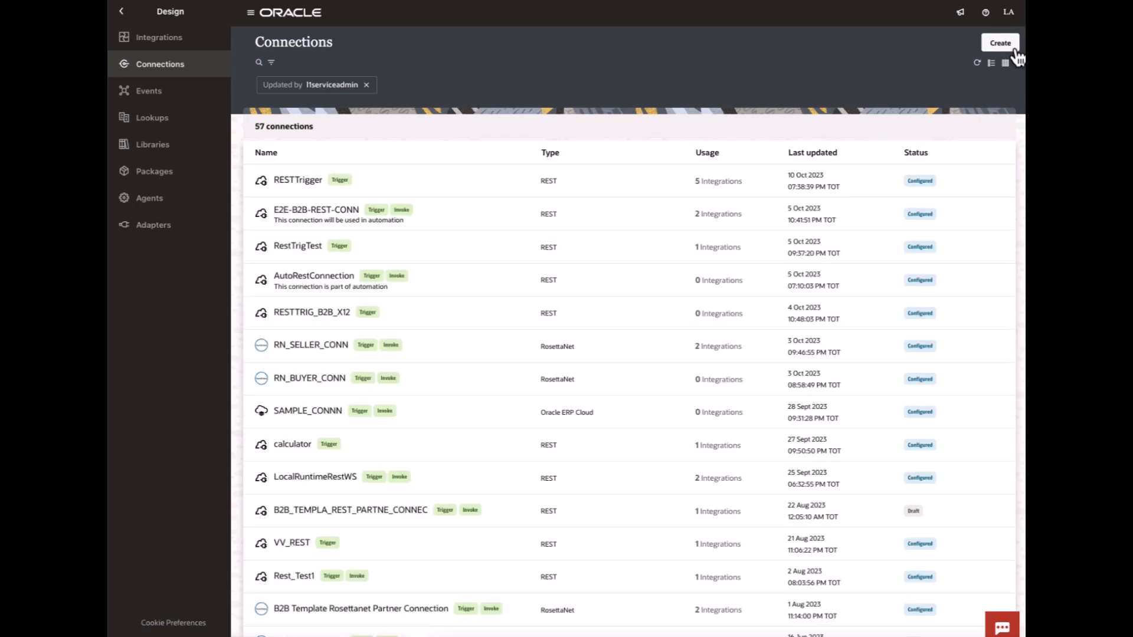
click(1016, 57)
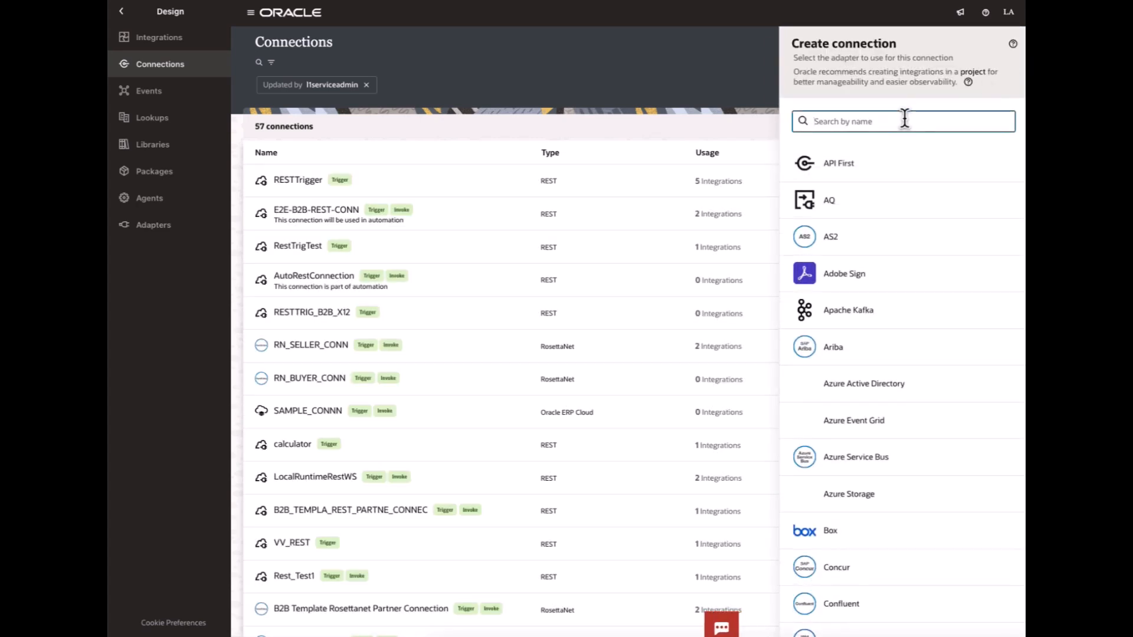
text(rose)
click(887, 172)
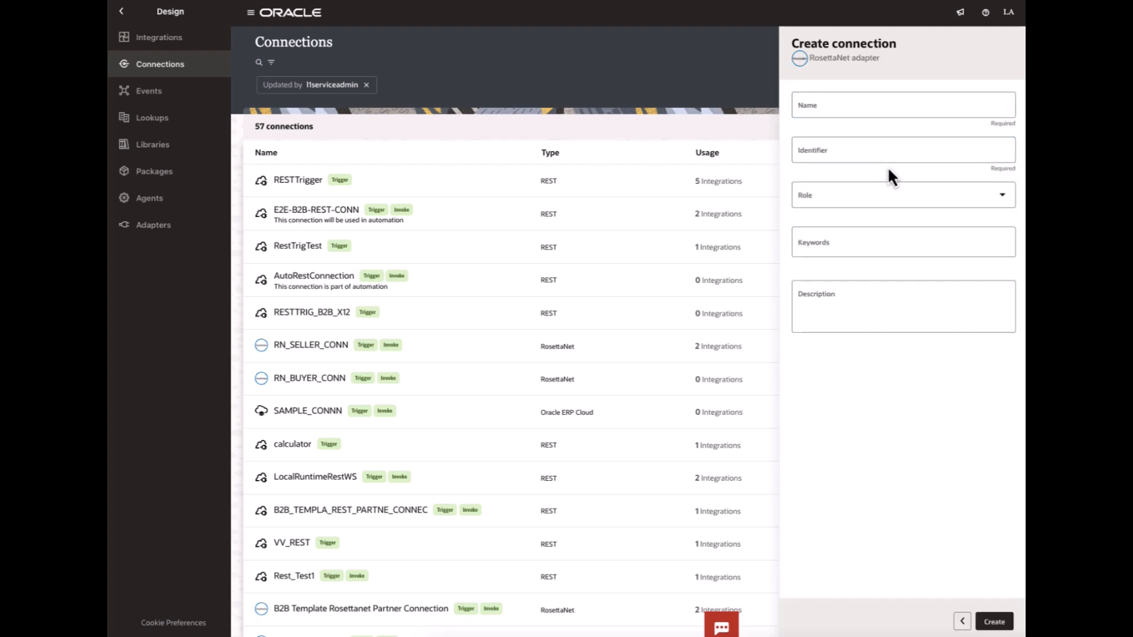
click(852, 104)
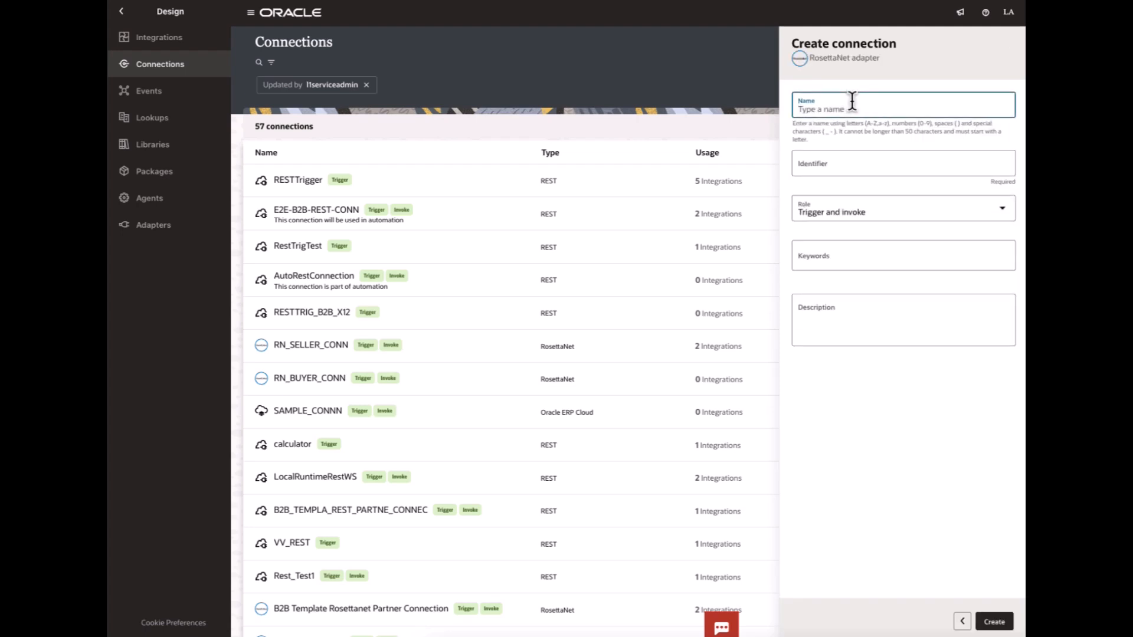
text(TPRN)
click(991, 621)
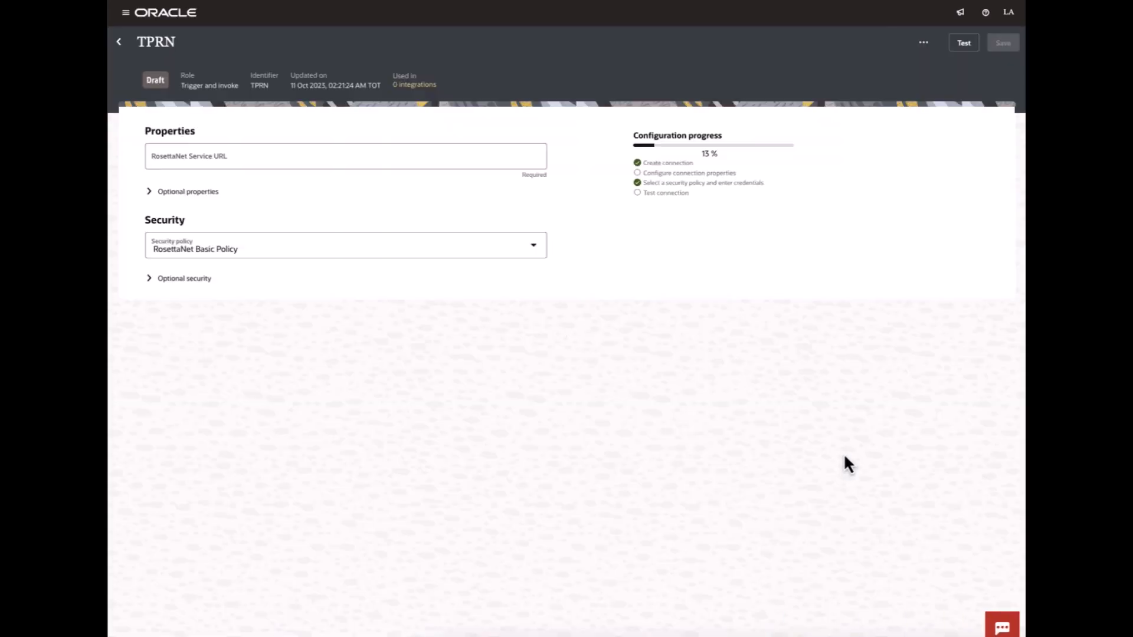
- Review the TPRN connection's RosettaNet Service URL and optional security fields, and return to the connections list
click(335, 161)
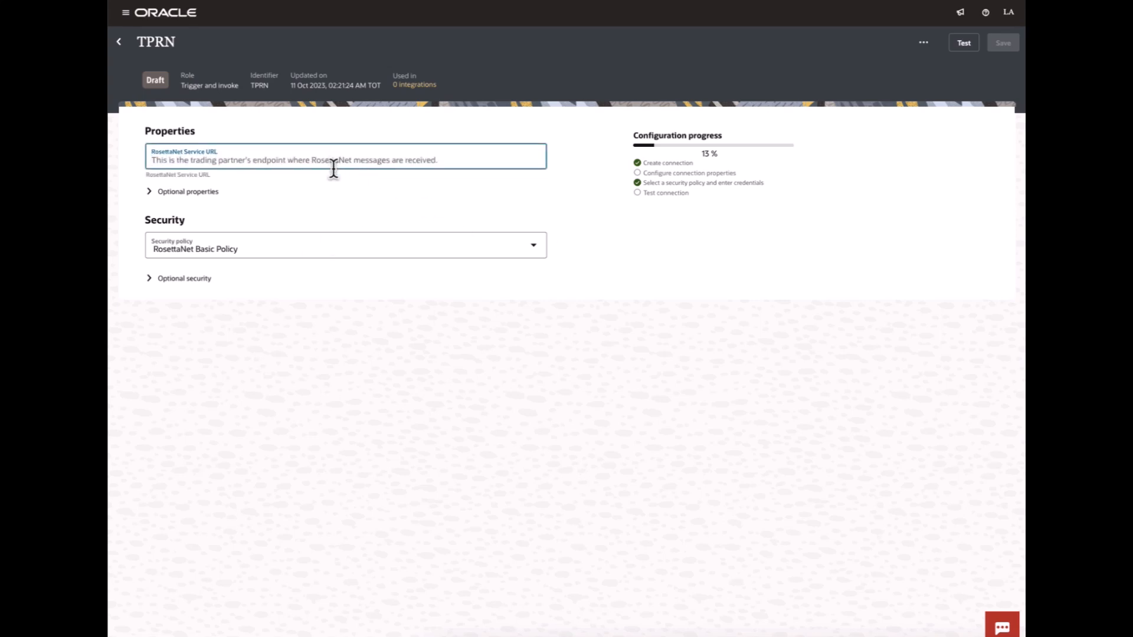
click(171, 278)
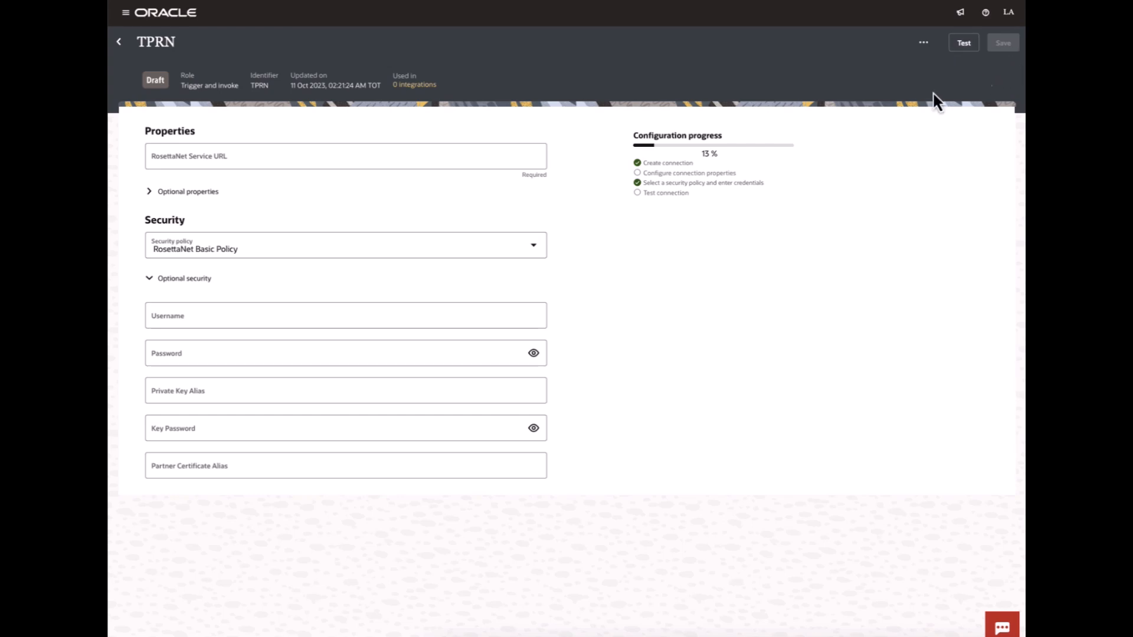
click(119, 42)
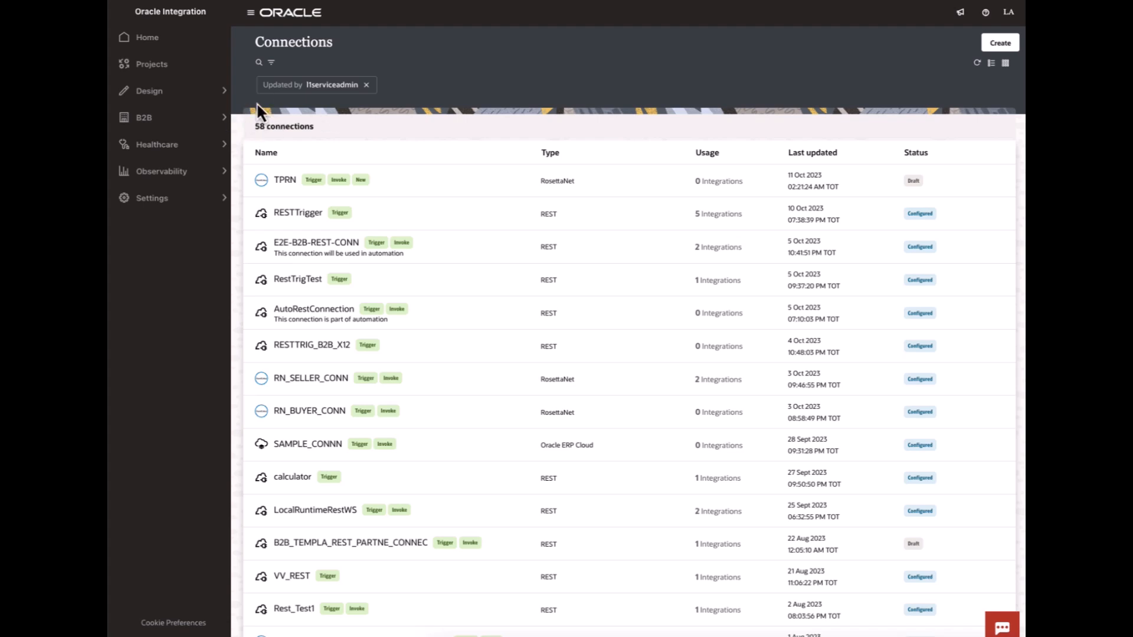
- Start a new B2B schema with RosettaNet as its document standard
click(175, 121)
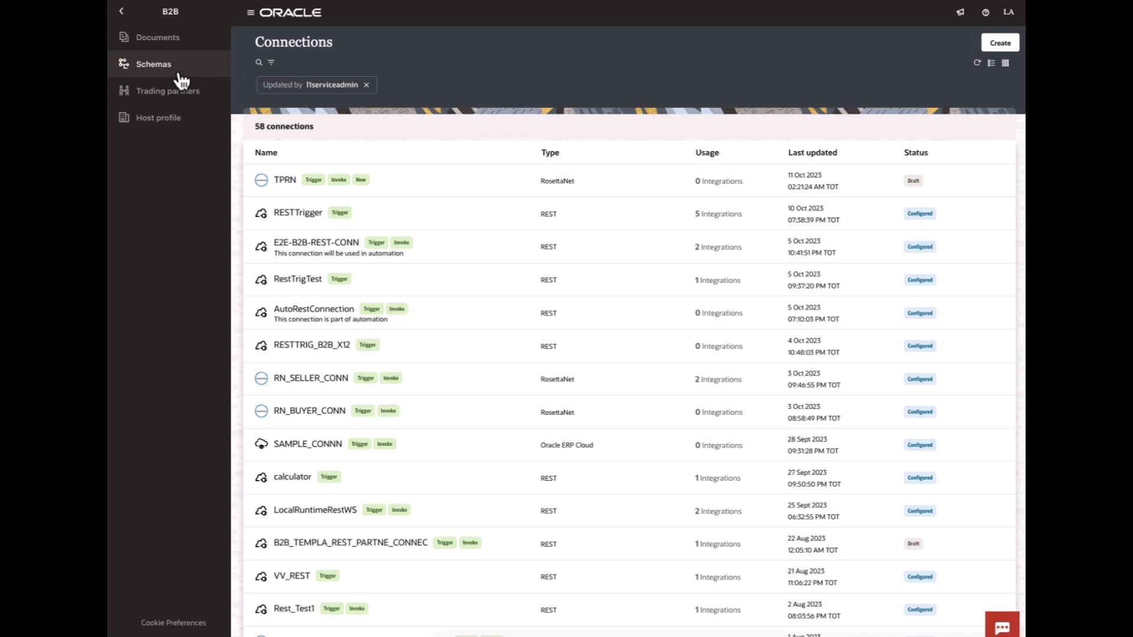
click(180, 74)
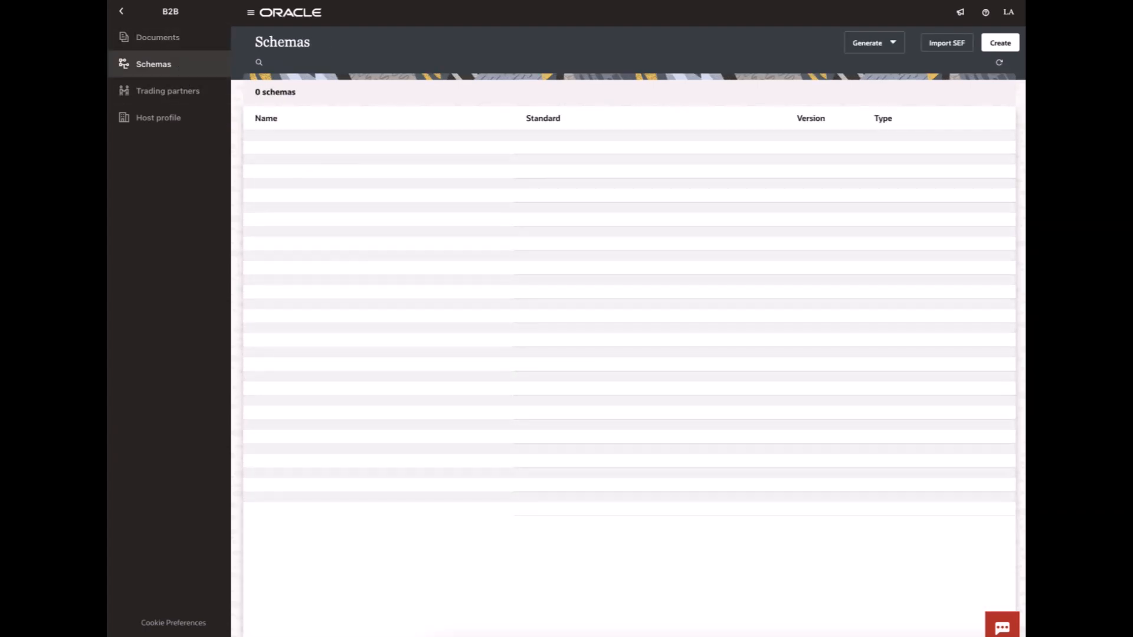
click(1000, 42)
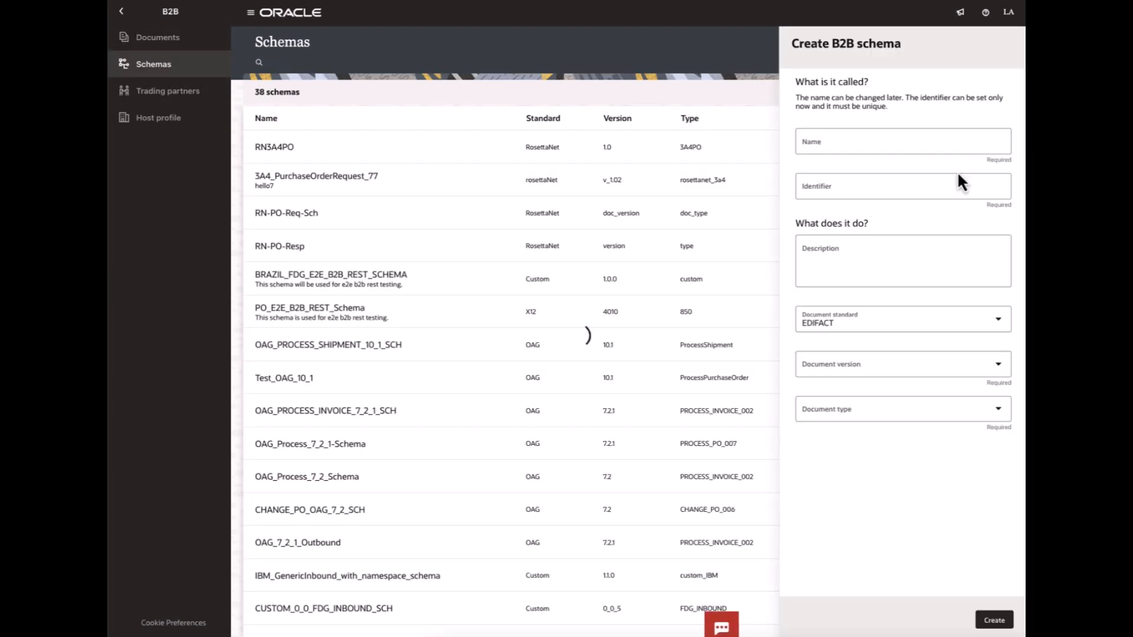
click(998, 323)
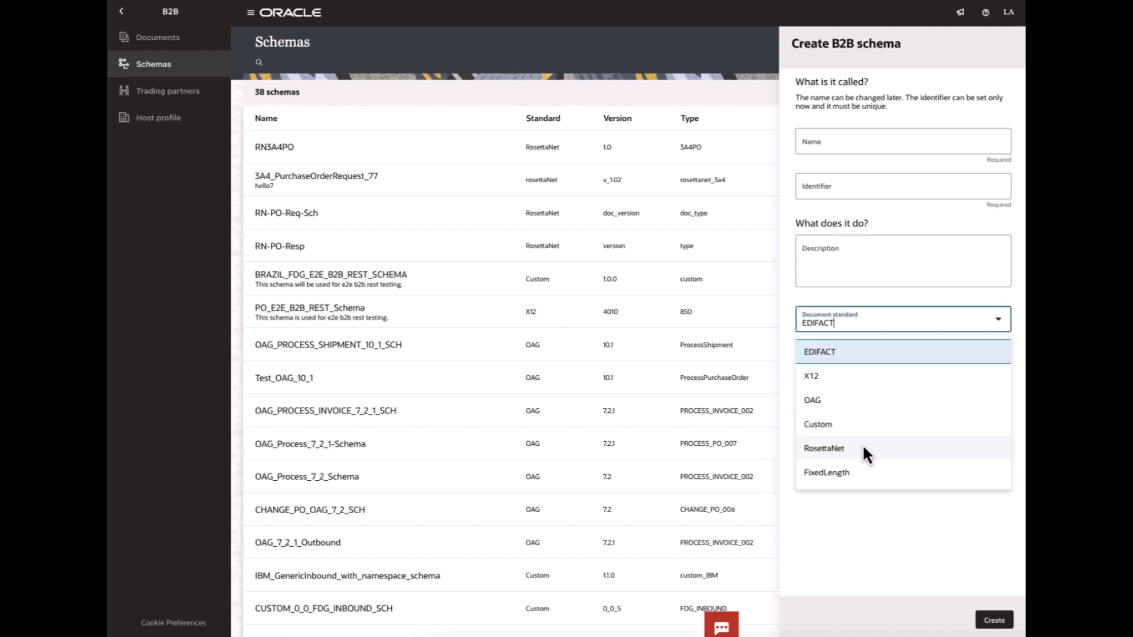
click(861, 446)
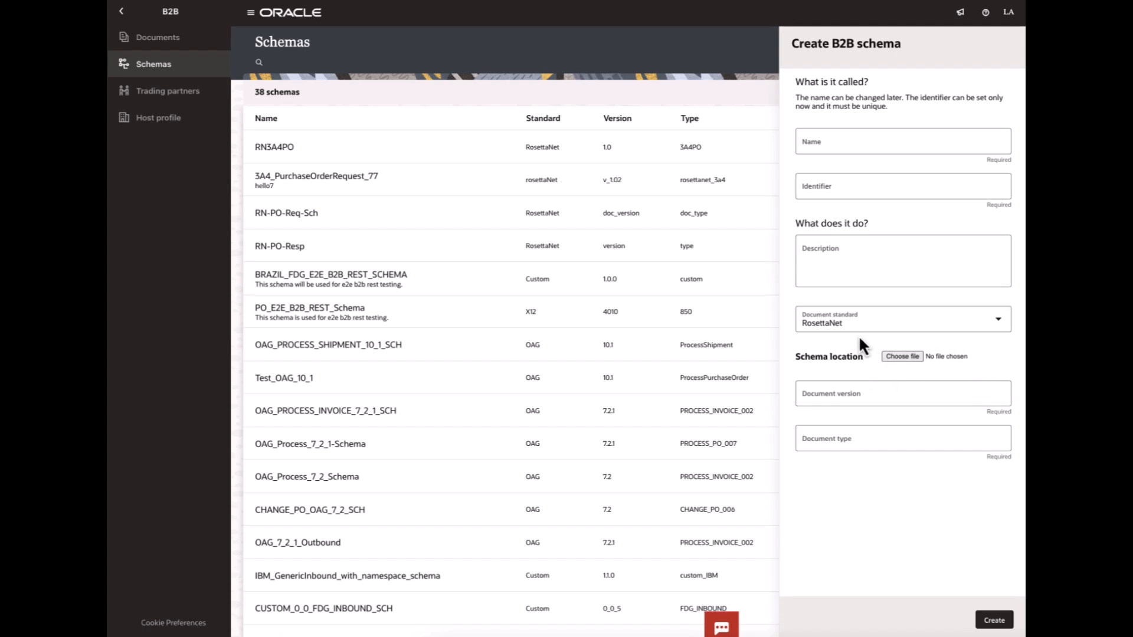
- Load Process_3A4_PurchaseOrderConfirmation.xsd from the Rosettanet folder as the schema file
click(909, 357)
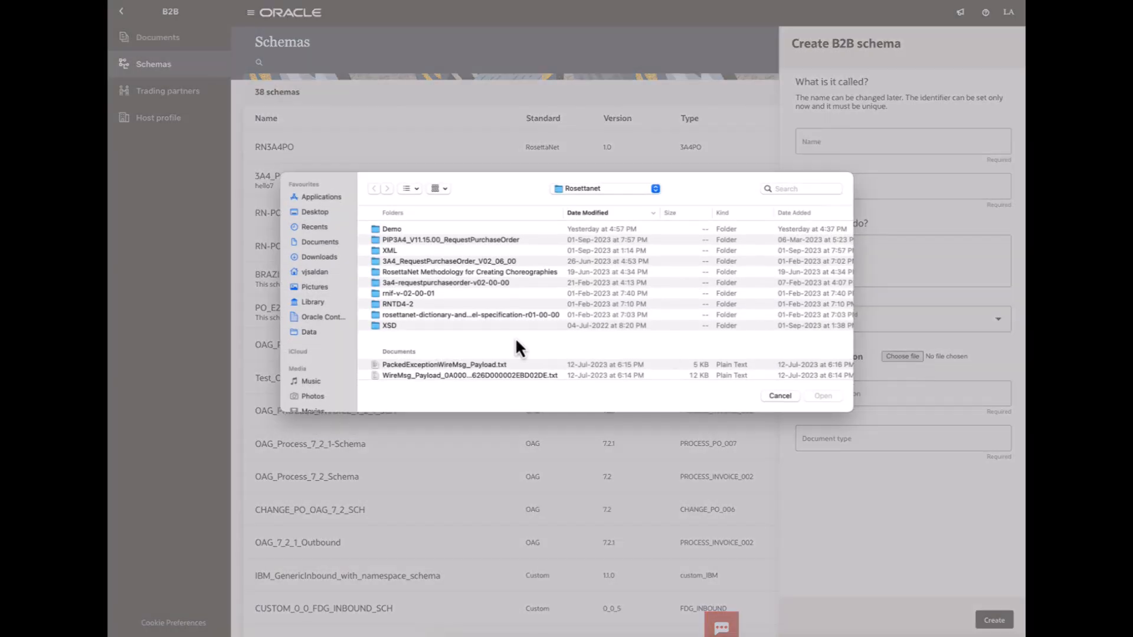
scroll(516, 341, down, 5)
scroll(516, 337, down, 10)
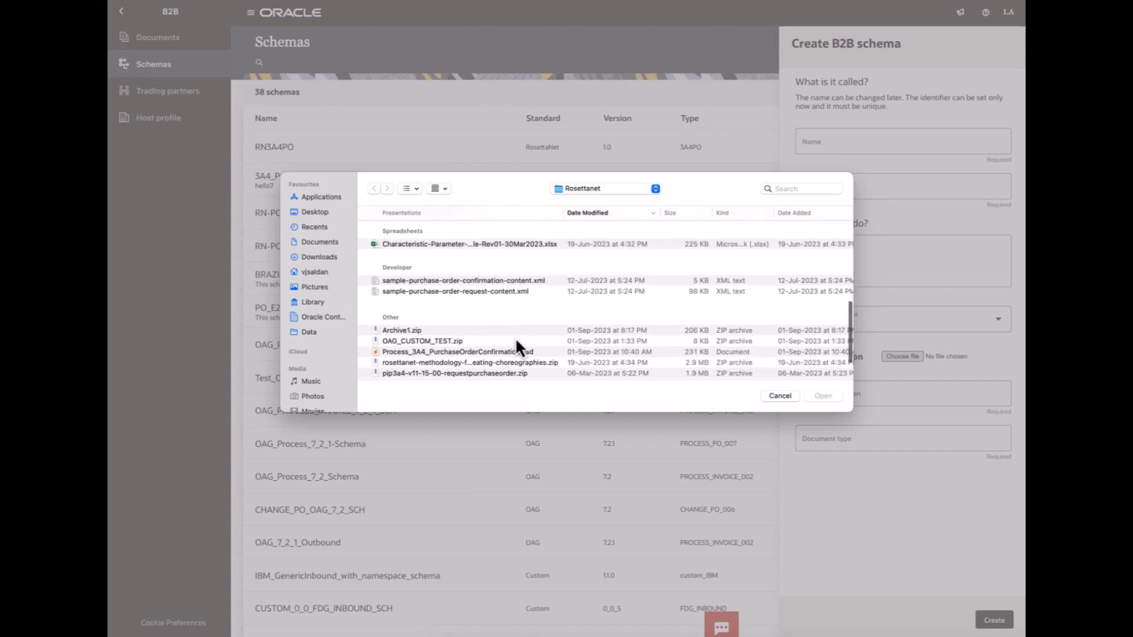
click(422, 291)
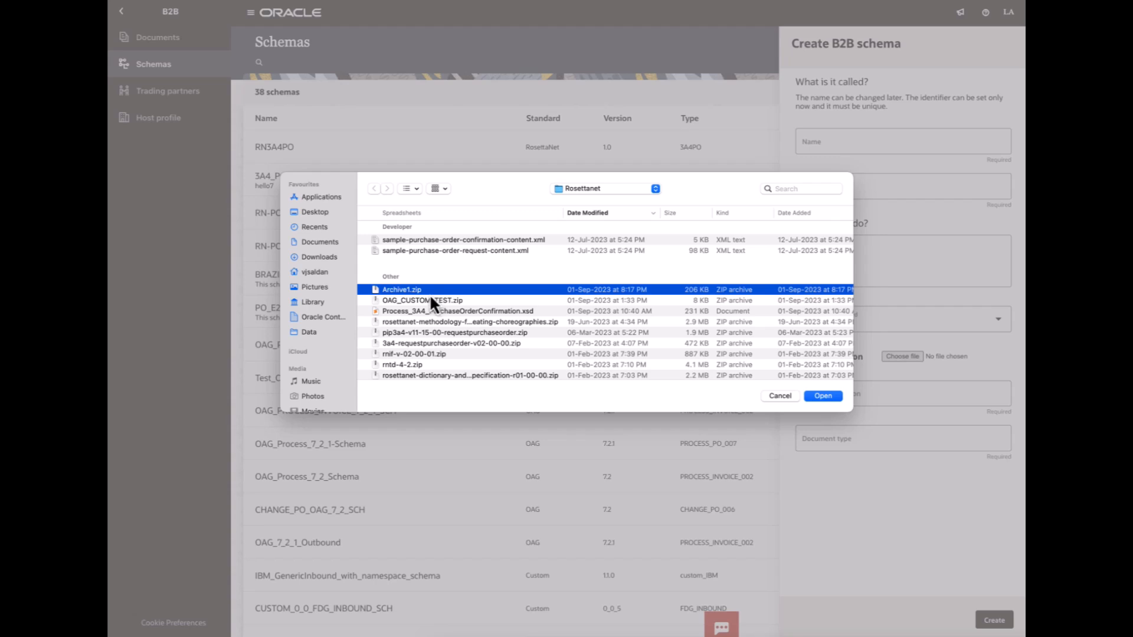
click(459, 313)
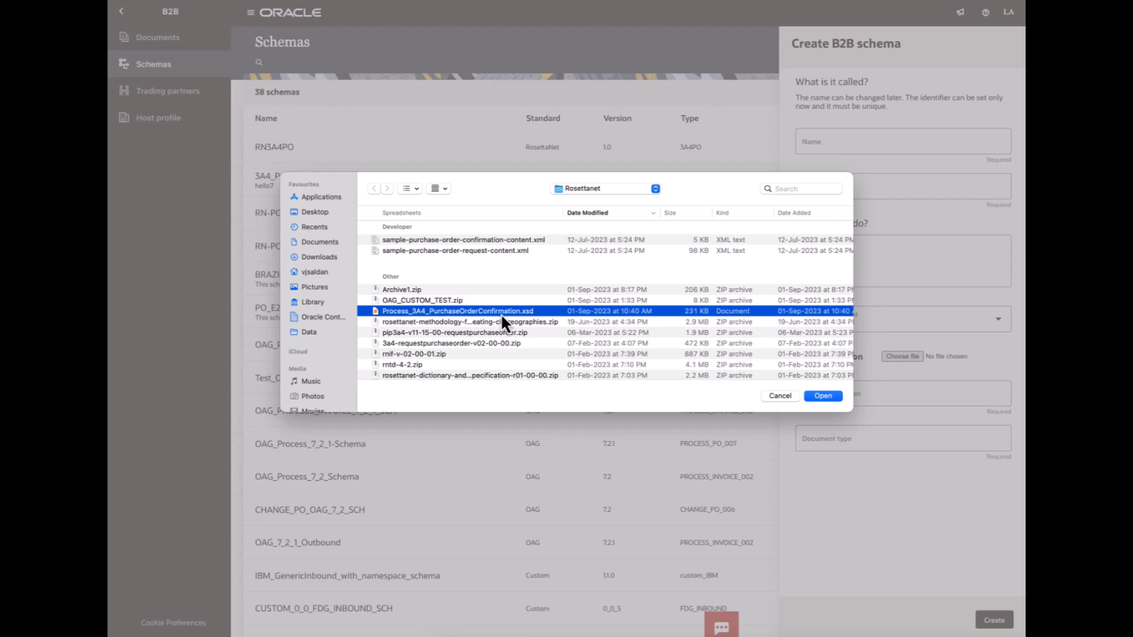
double_click(469, 312)
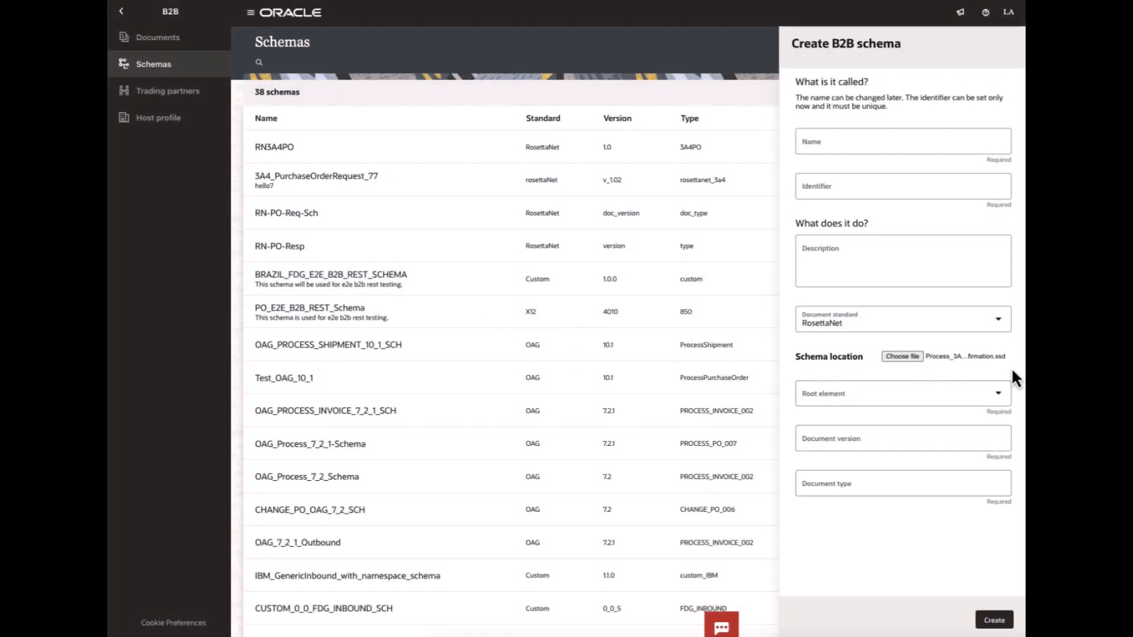
- Set the schema's root element to Pip3A4PurchaseOrderConfirmation, document version to 1.0 and document type to POConfirm
click(1000, 394)
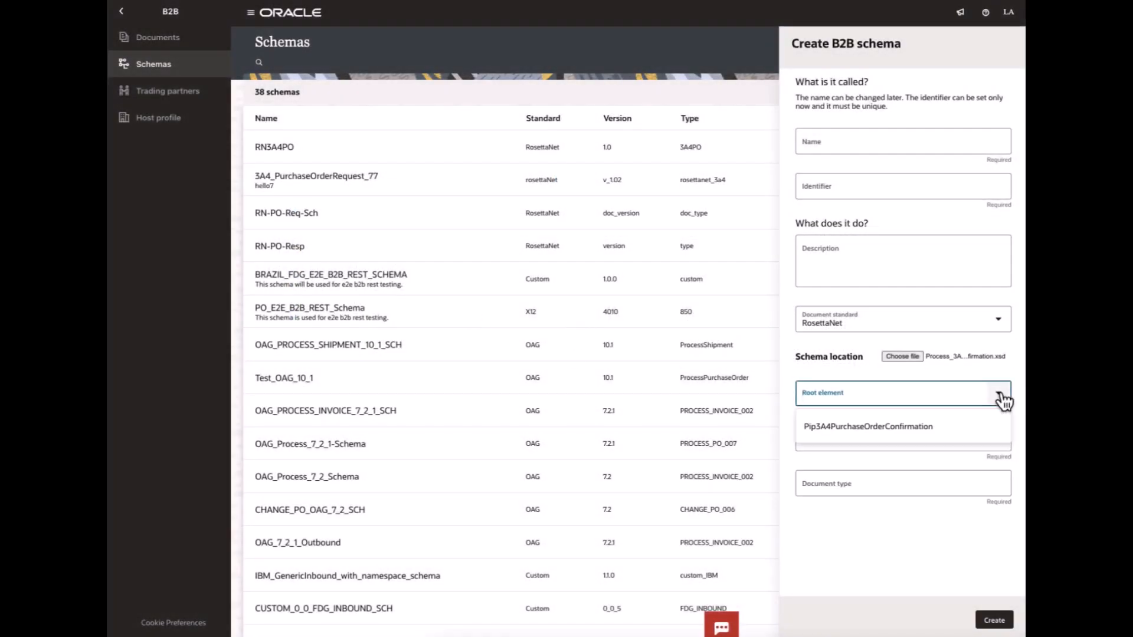
click(942, 434)
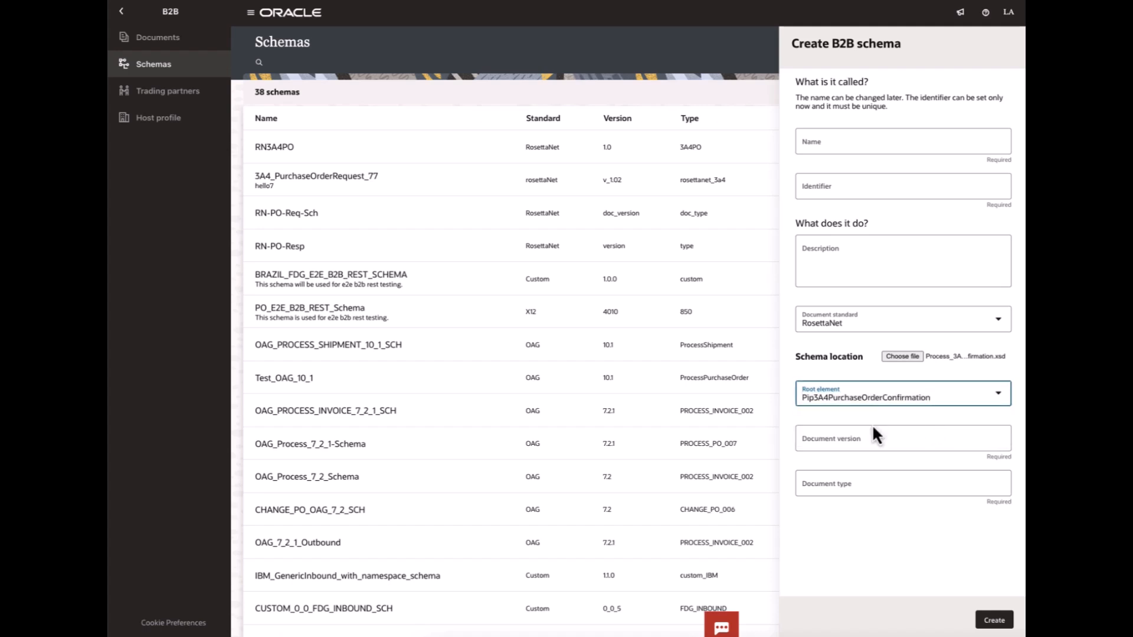
click(844, 439)
text(1.0)
click(837, 485)
text(POC)
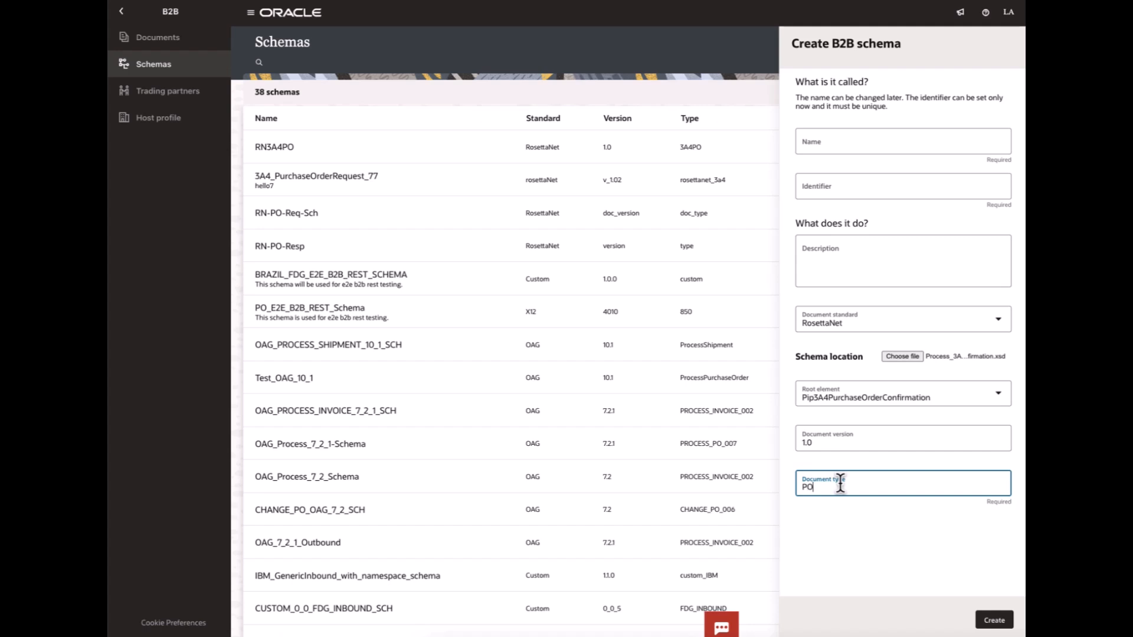
text(onfirm)
- Name the schema RNPOConf, create it and return to the schemas list
click(910, 140)
text(RNPOConf)
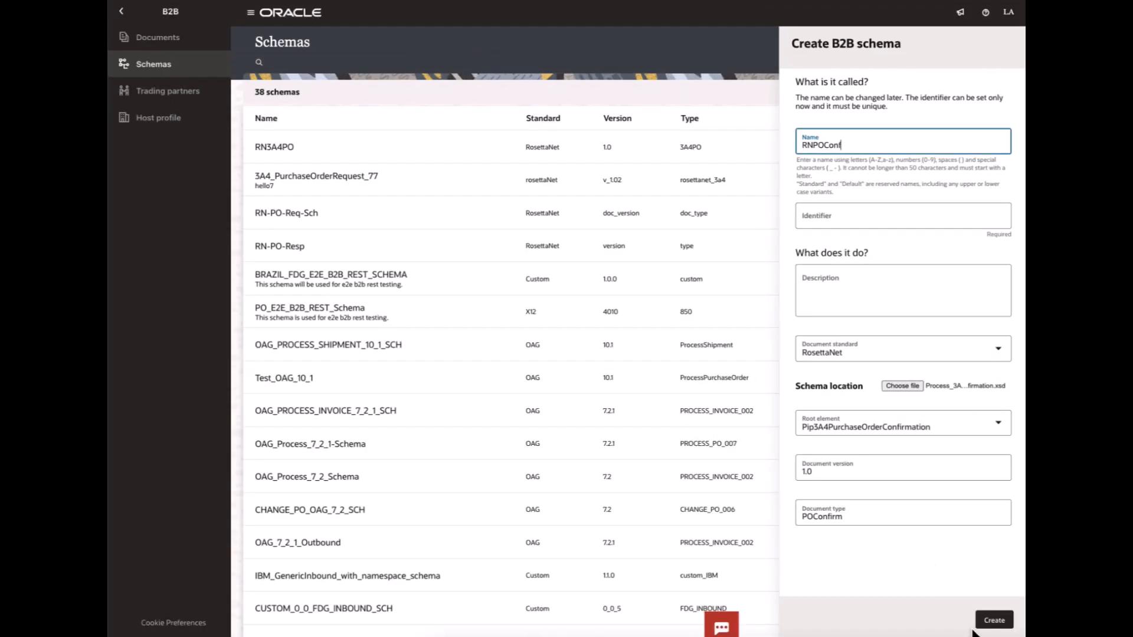
click(990, 624)
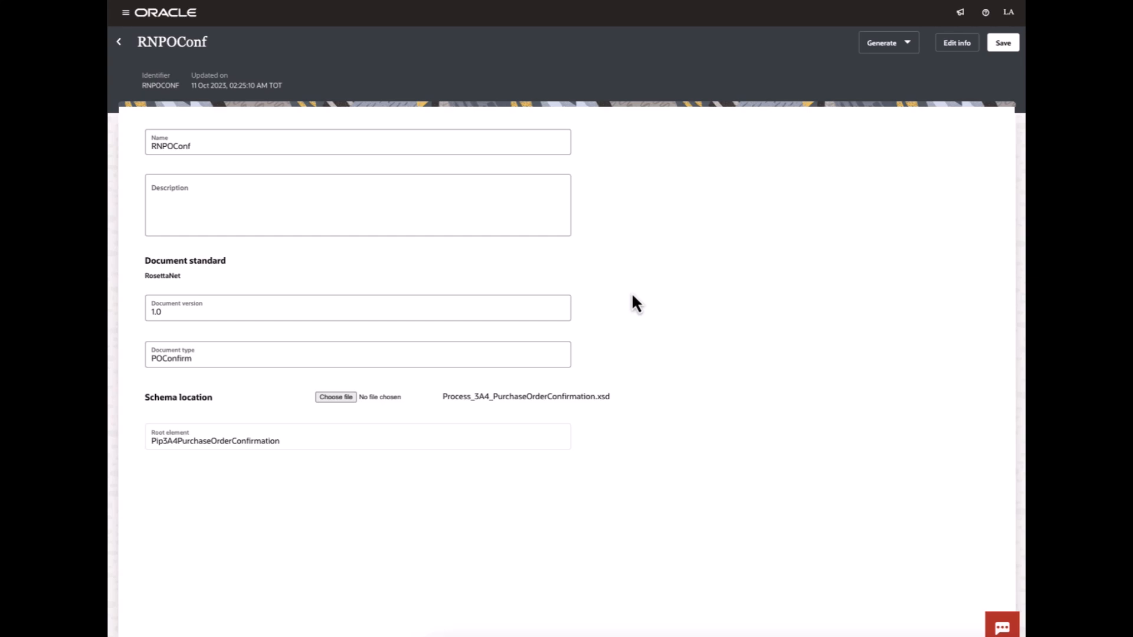
click(119, 42)
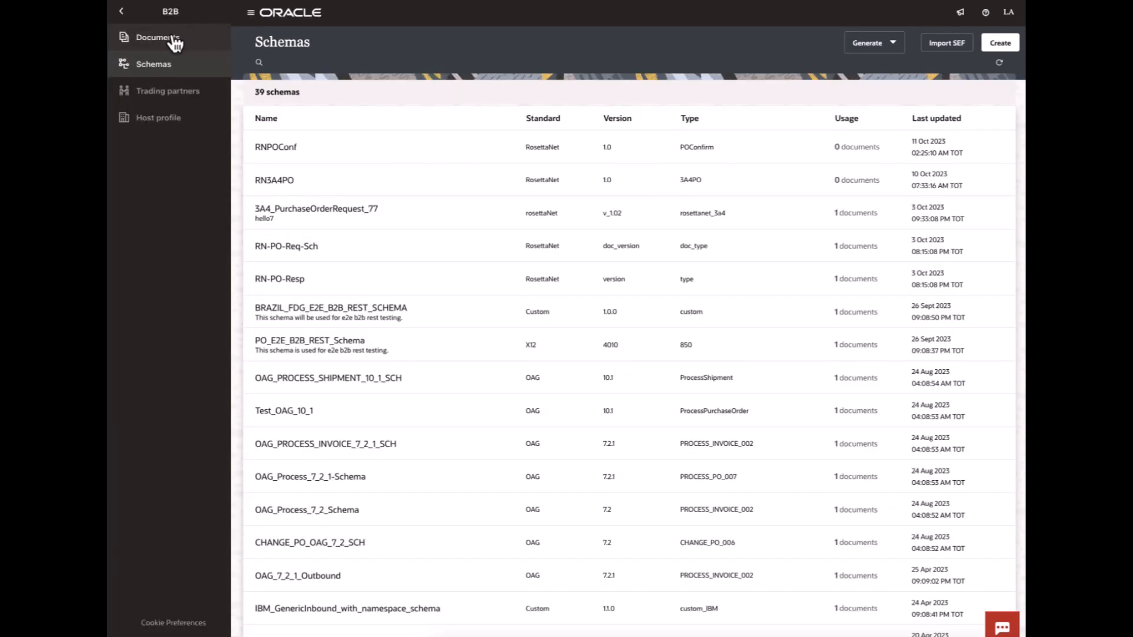
- Start a new B2B document with the RosettaNet standard, document version 1.0 and document type POConfirm
click(174, 38)
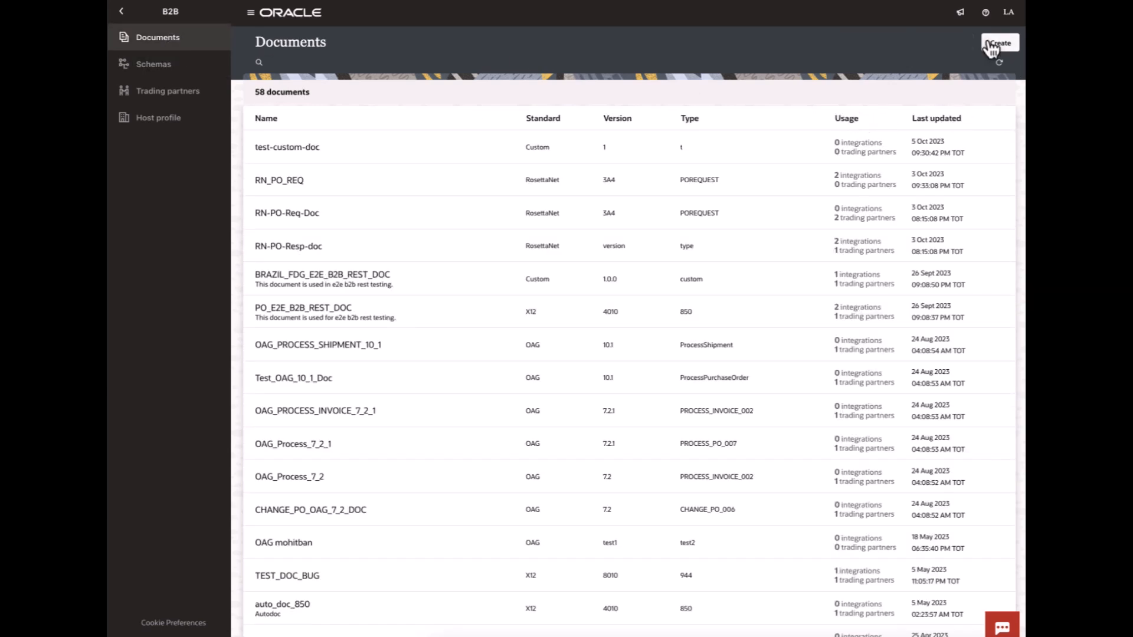
click(991, 43)
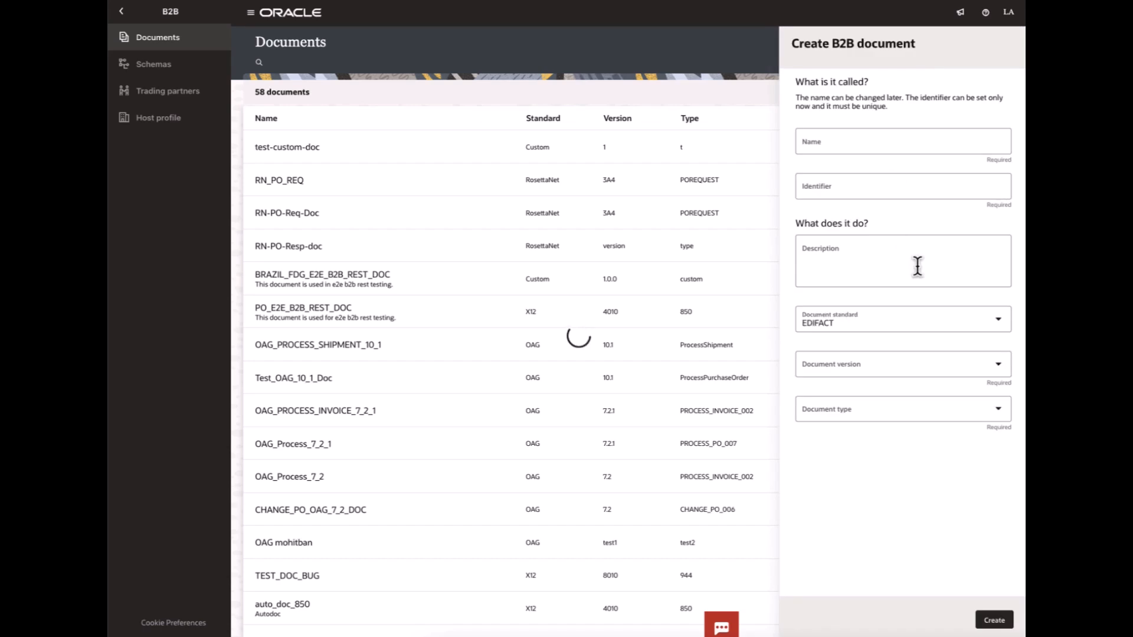
click(1006, 328)
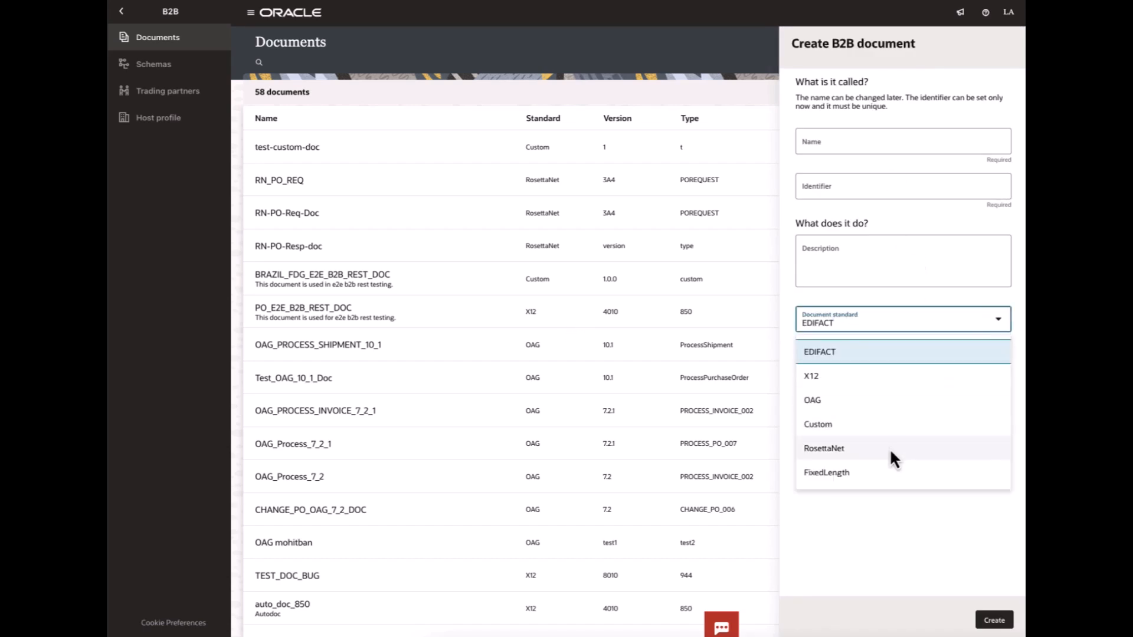
click(890, 448)
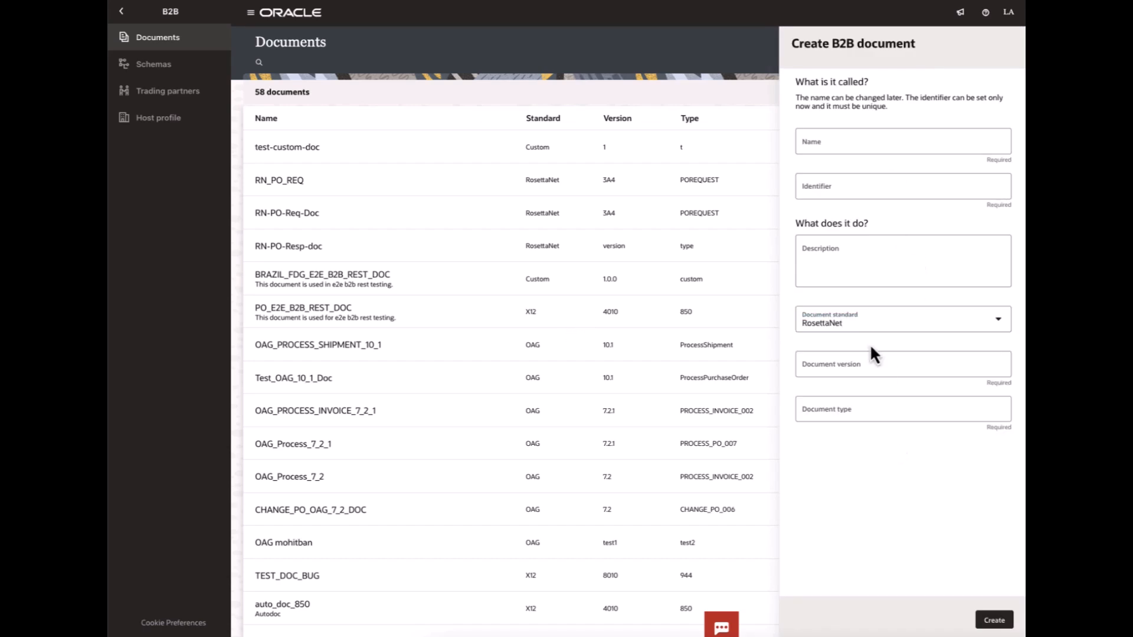
click(829, 369)
text(1.0)
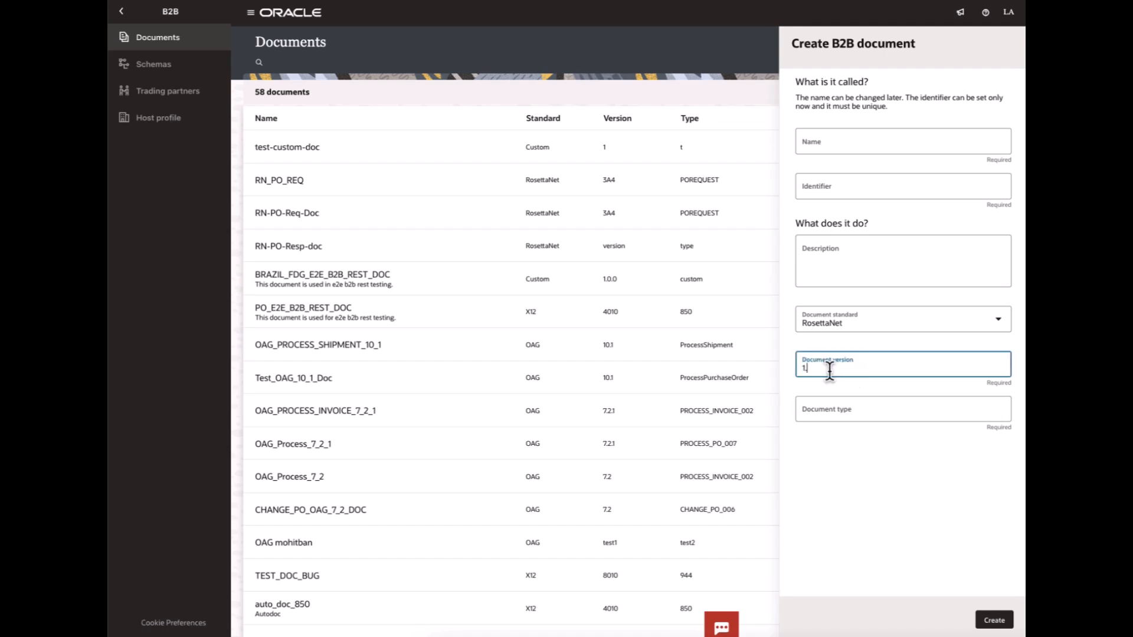
click(835, 409)
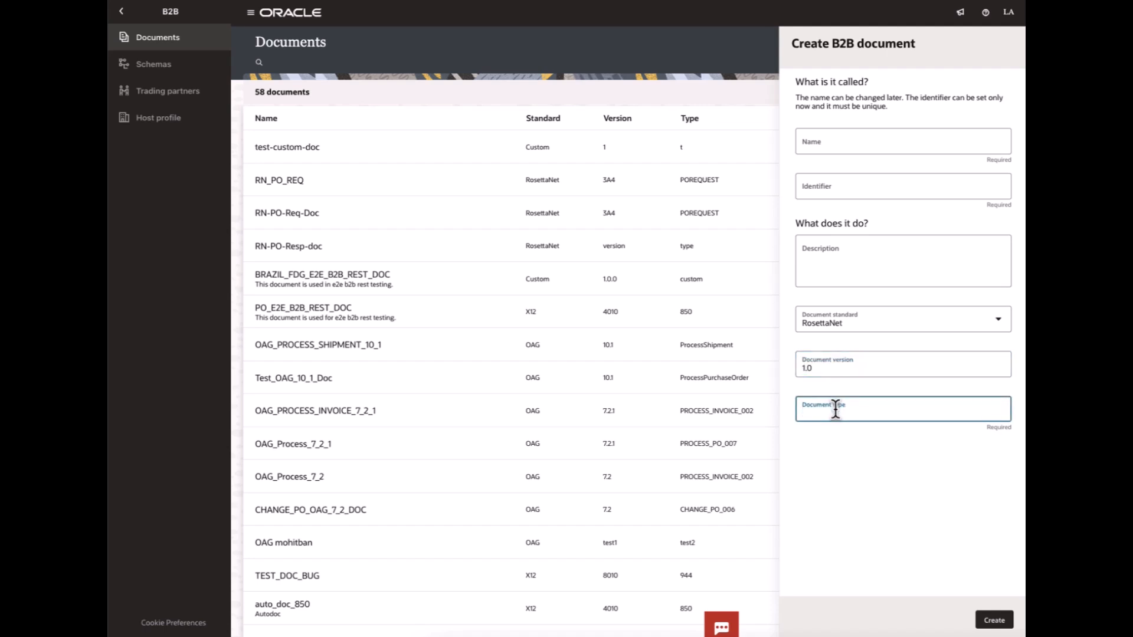
text(POConfirm)
- Name the new B2B document RNPOconfirmDOC
click(912, 151)
text(RN)
key(BackSpace)
text(NPOconfrim)
key(BackSpace)
key(BackSpace)
key(BackSpace)
key(BackSpace)
text(firmDOC)
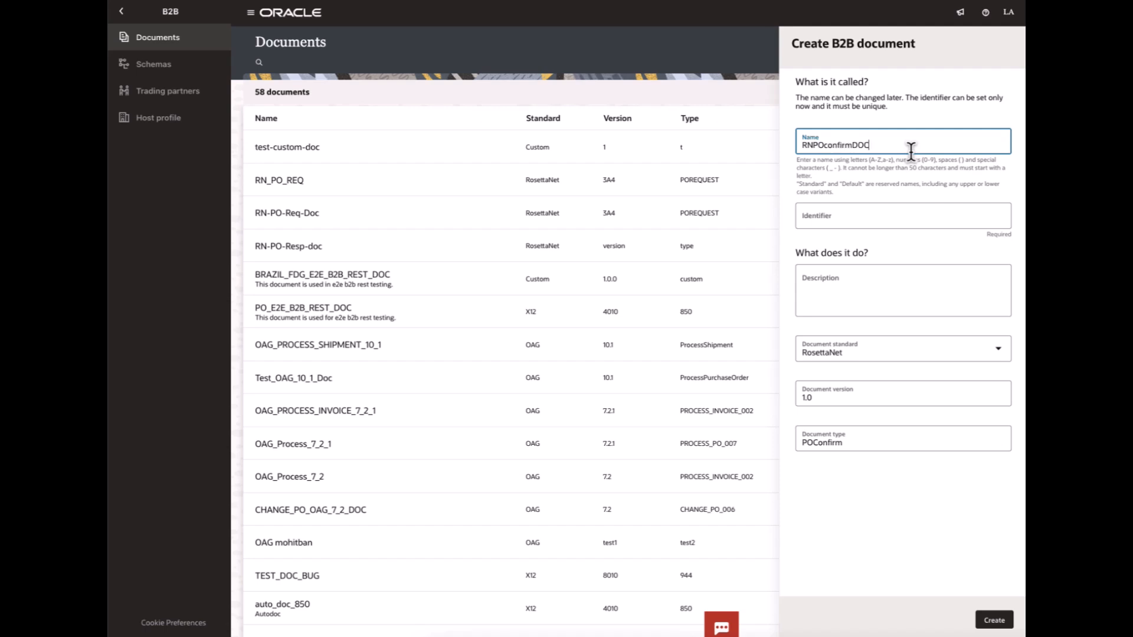
- Create the B2B document and set its document schema to RNPOConf
click(993, 620)
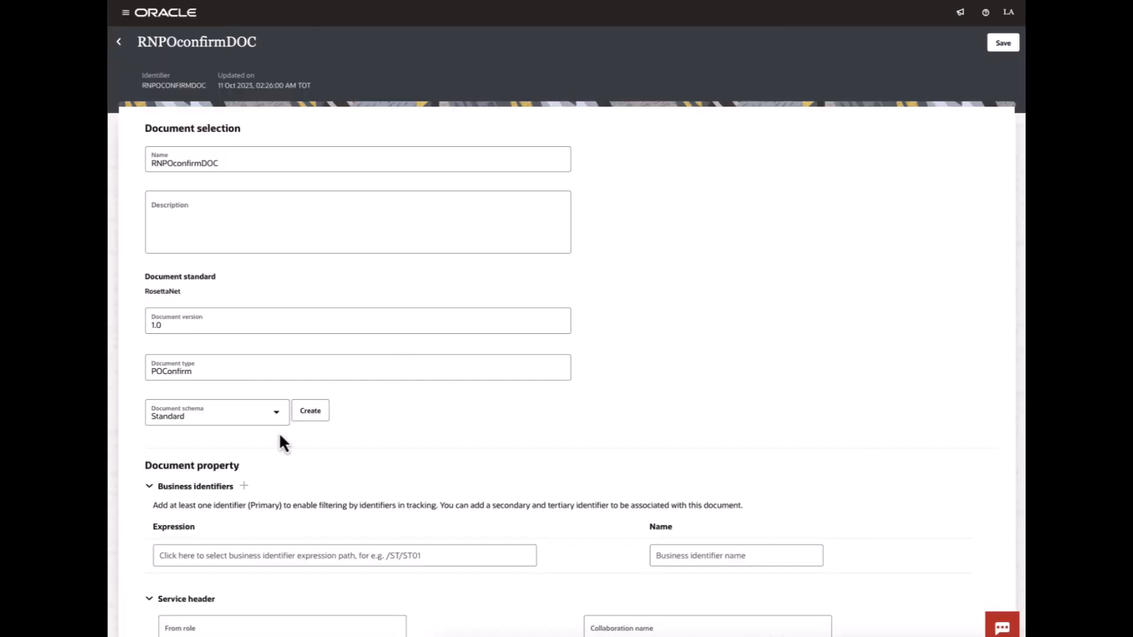
click(278, 413)
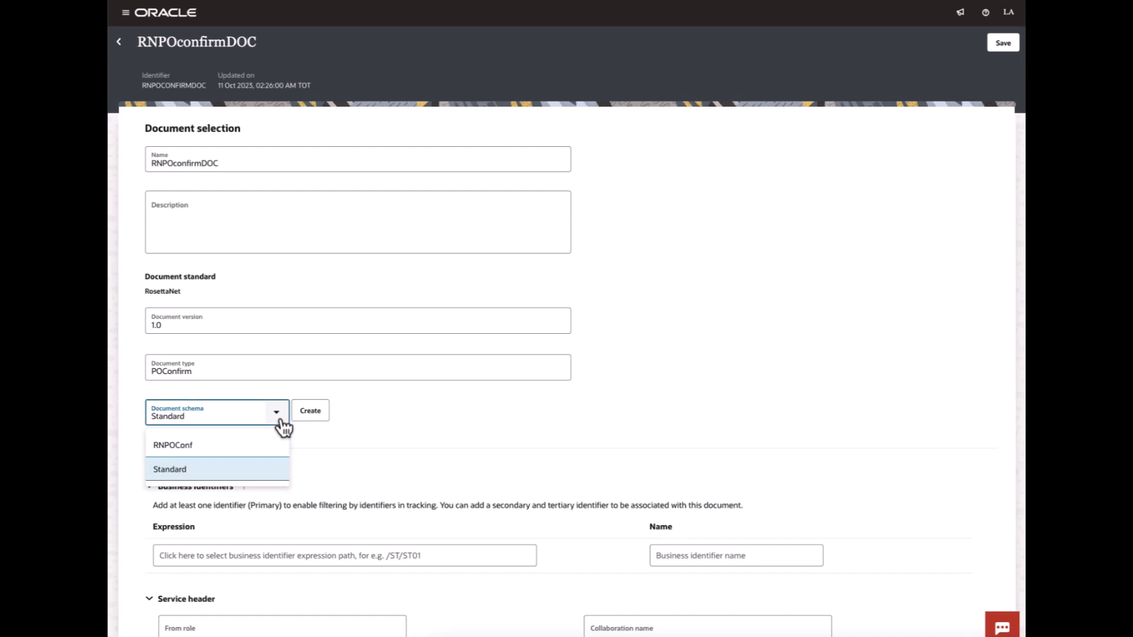
click(209, 450)
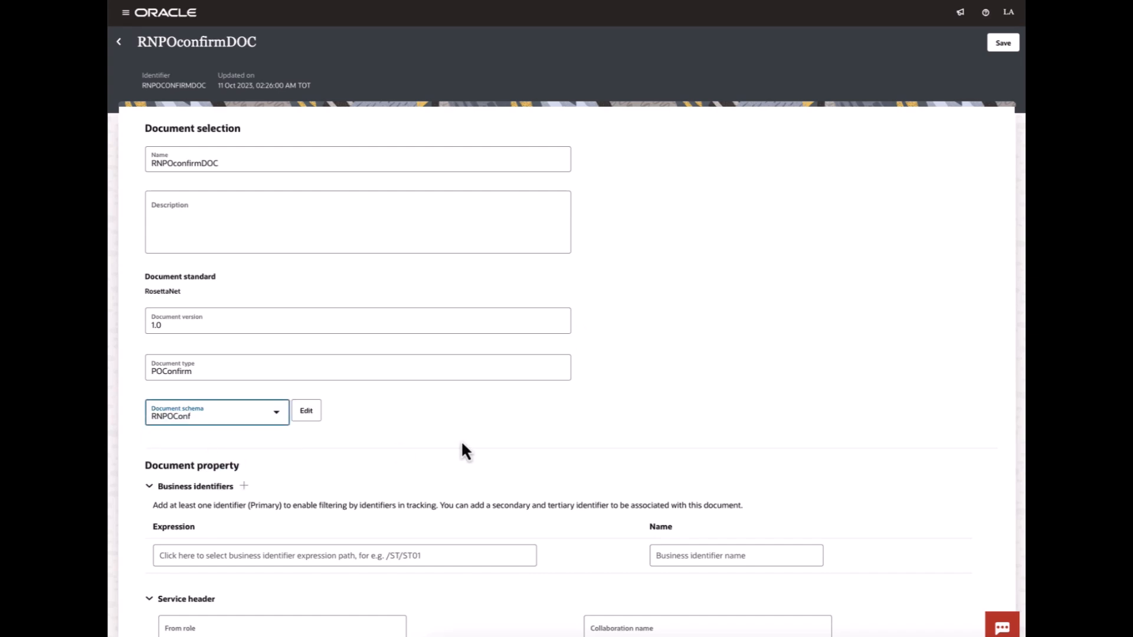
- Examine the document's business identifiers and its service header fields, including roles, services and time to perform for collaboration
scroll(462, 440, down, 3)
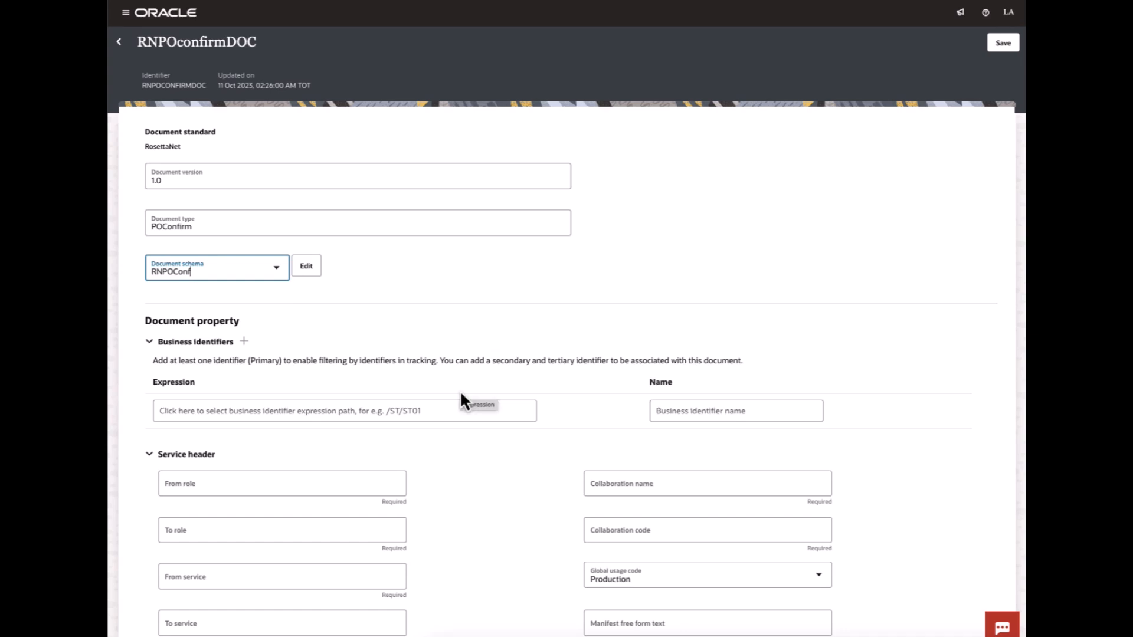
scroll(461, 394, down, 2)
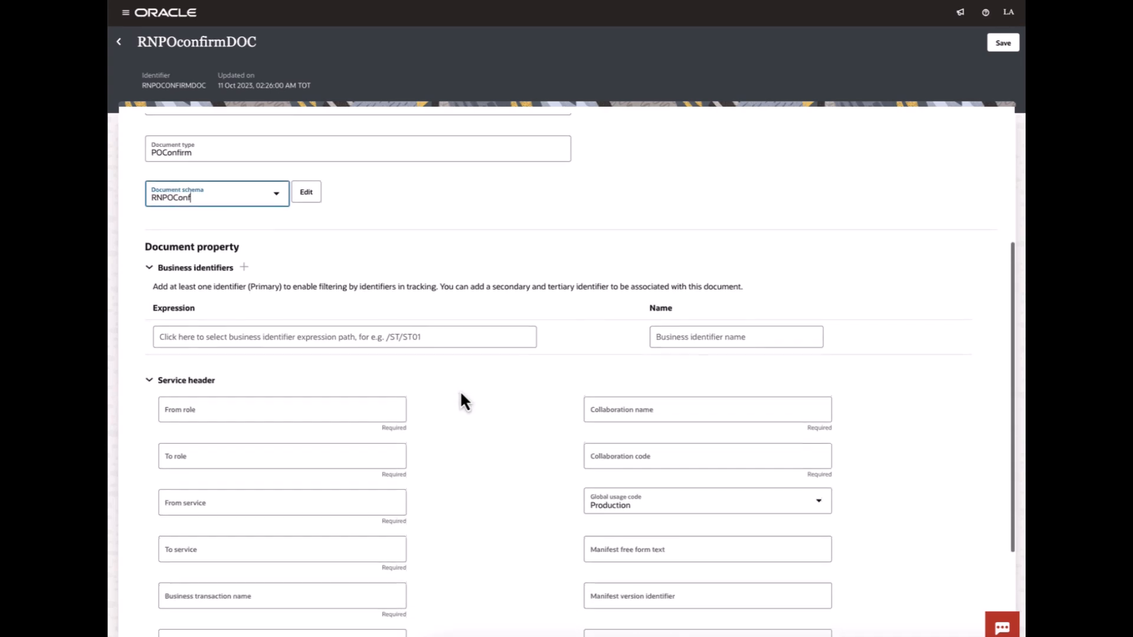
scroll(462, 388, down, 2)
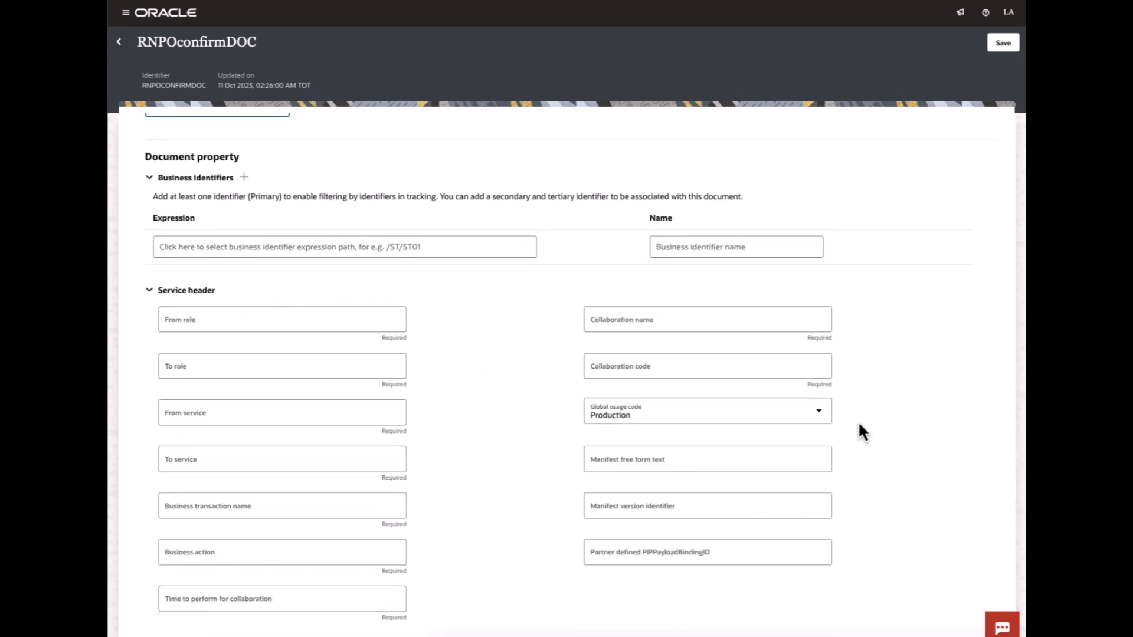
scroll(861, 432, down, 1)
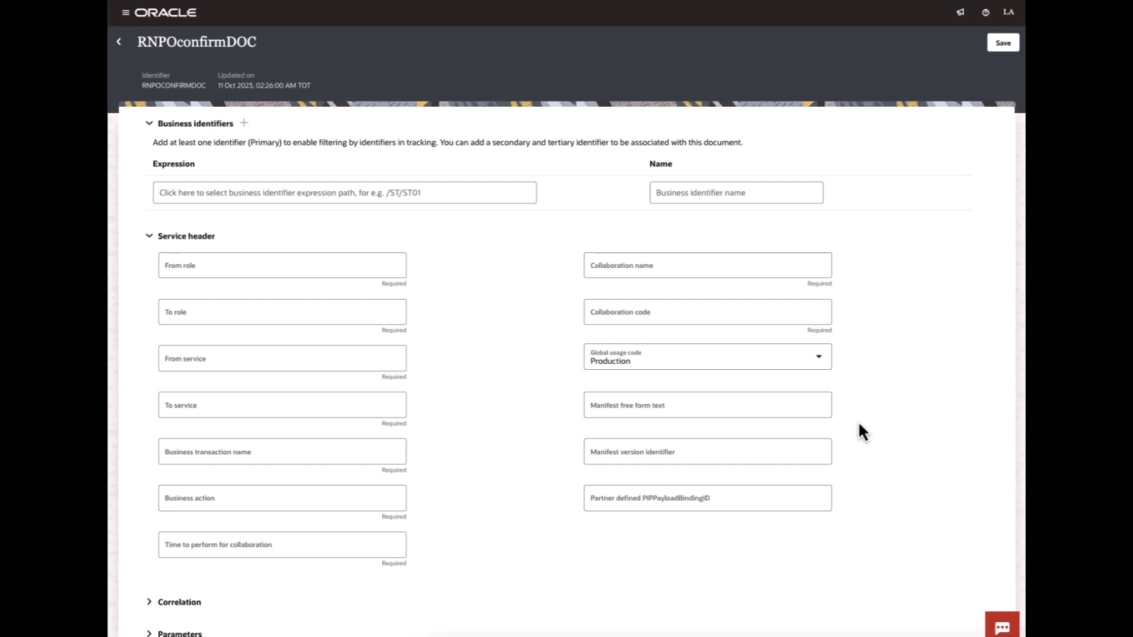
click(280, 272)
click(273, 318)
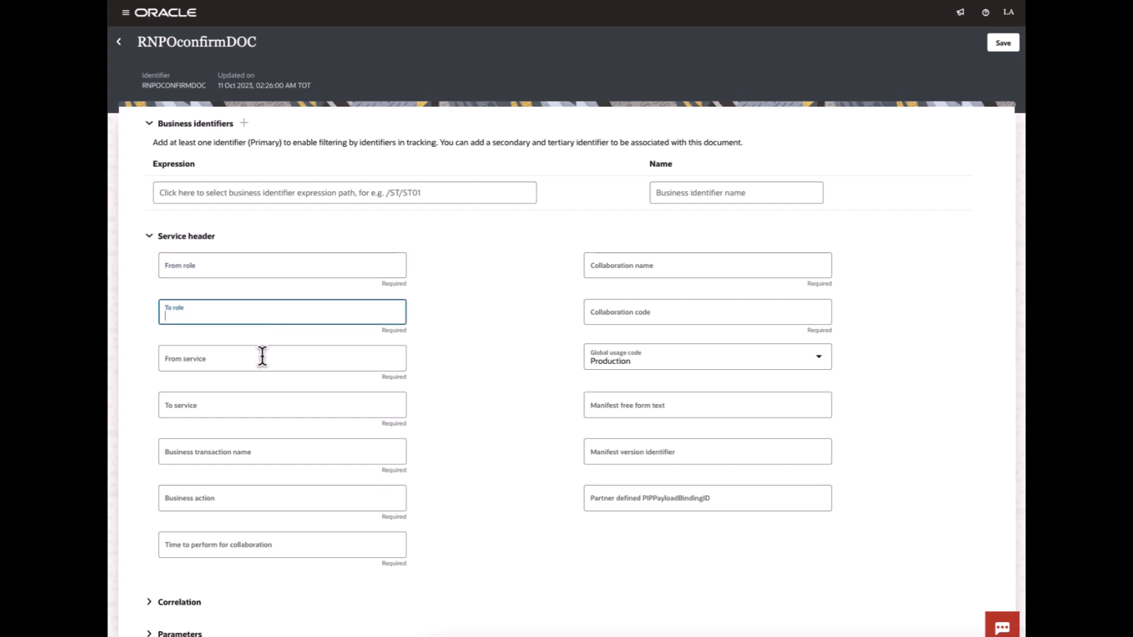
click(262, 356)
click(246, 399)
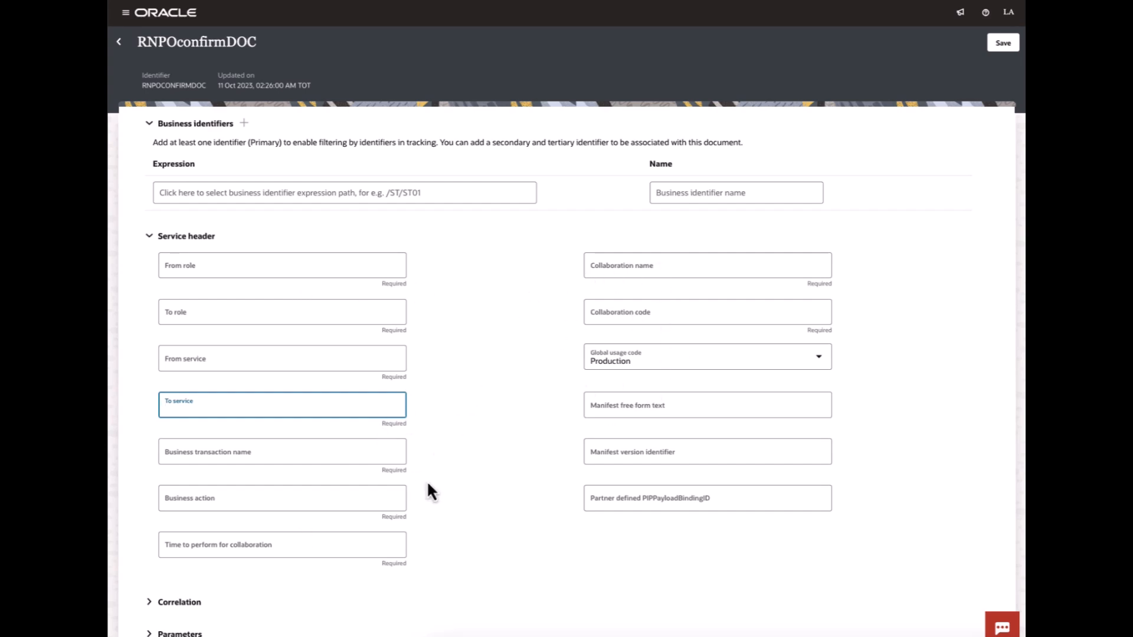
click(236, 550)
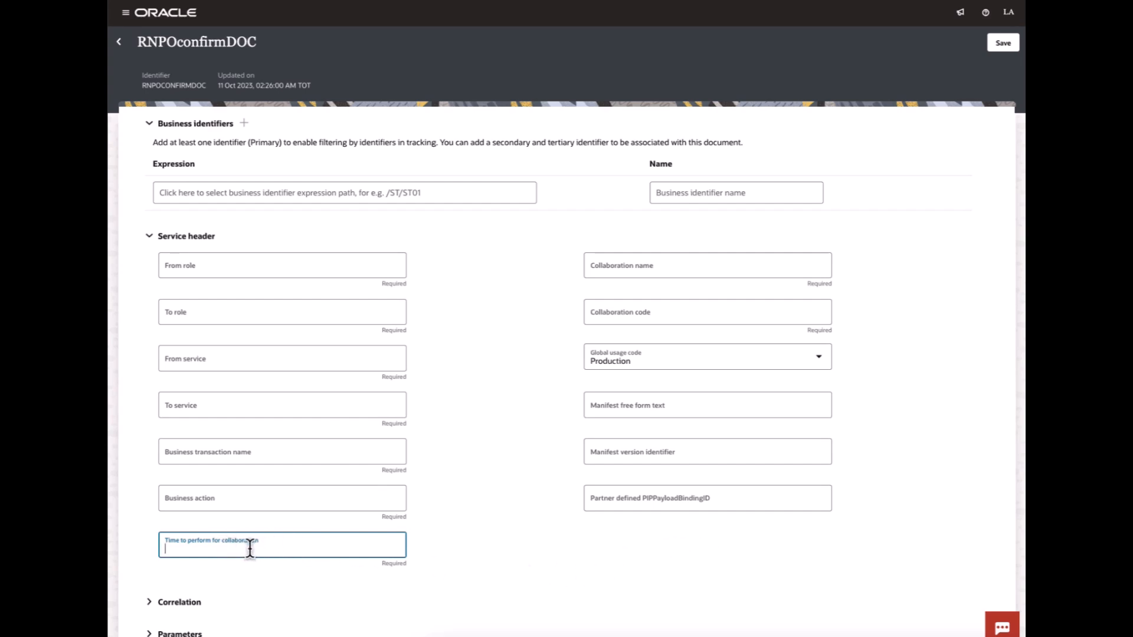
- Expand the document's correlation settings and examine the from and to XPath name and expression fields
click(150, 599)
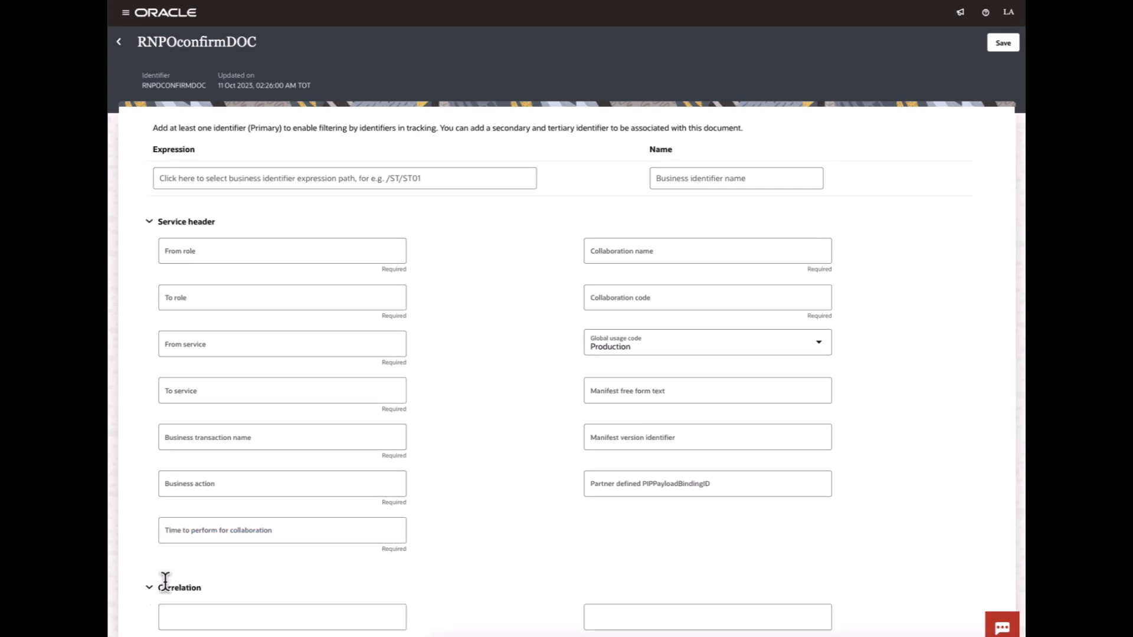
scroll(283, 533, down, 1)
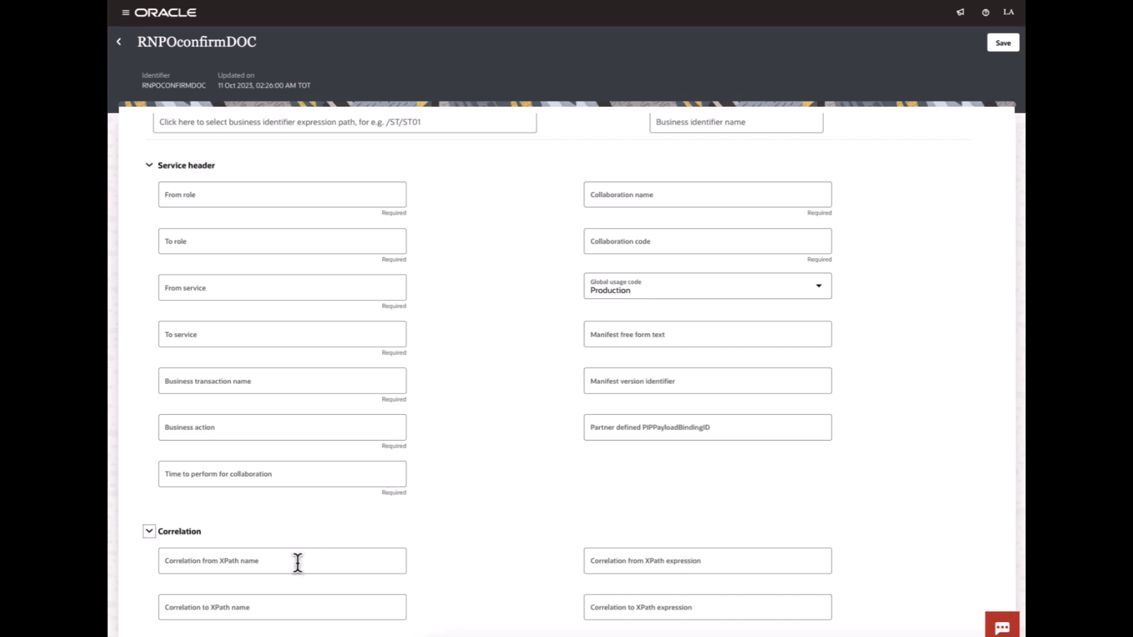
click(681, 567)
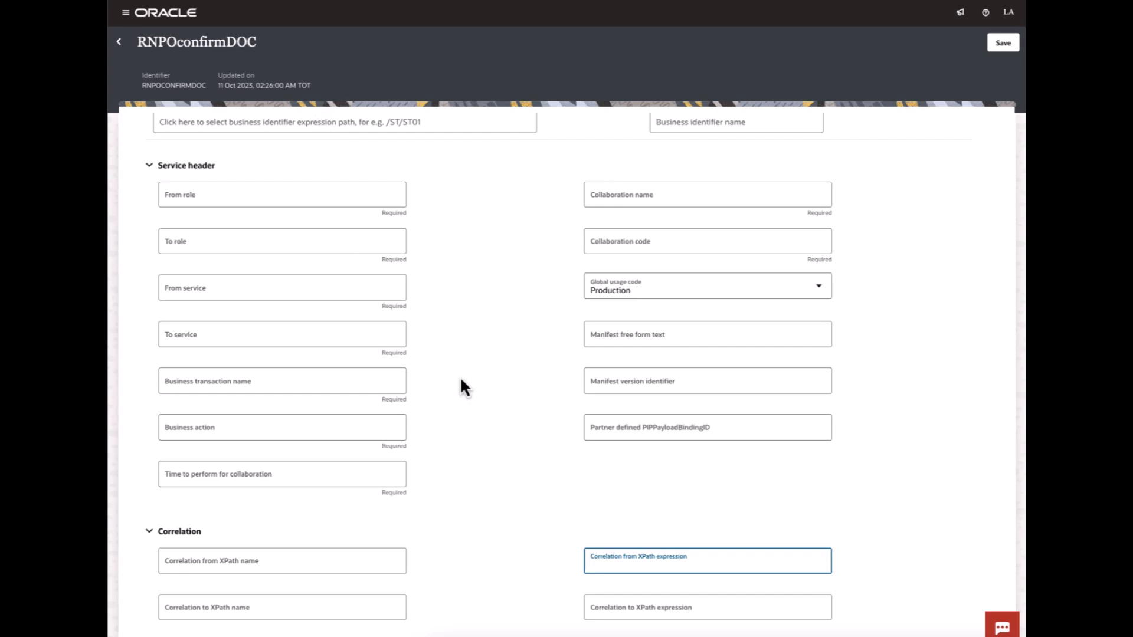
scroll(458, 539, down, 1)
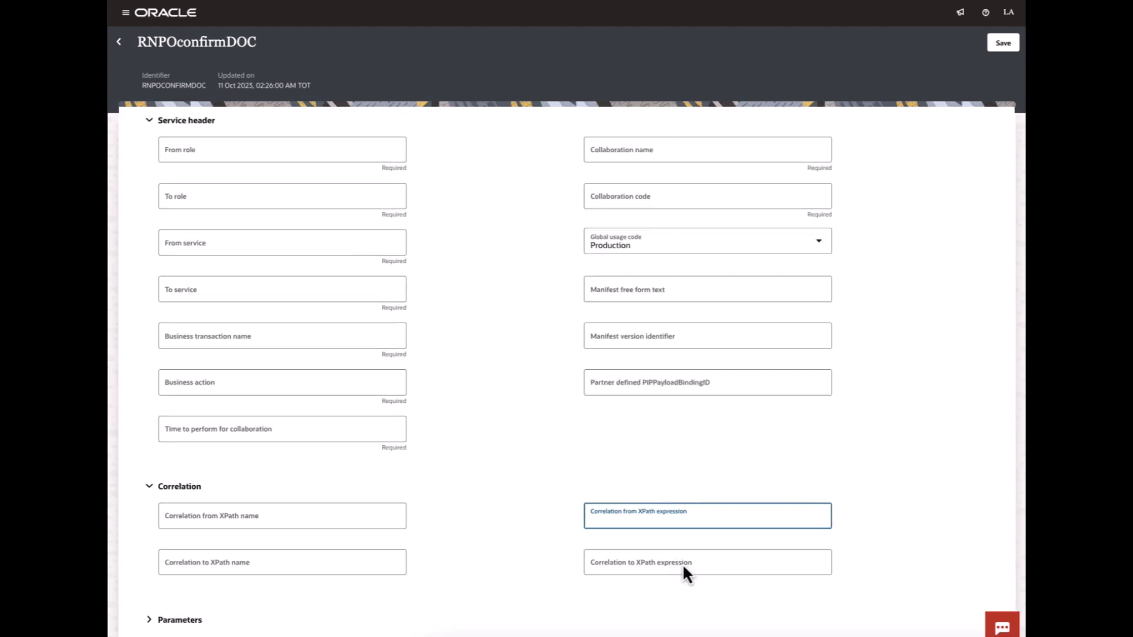
scroll(649, 568, up, 1)
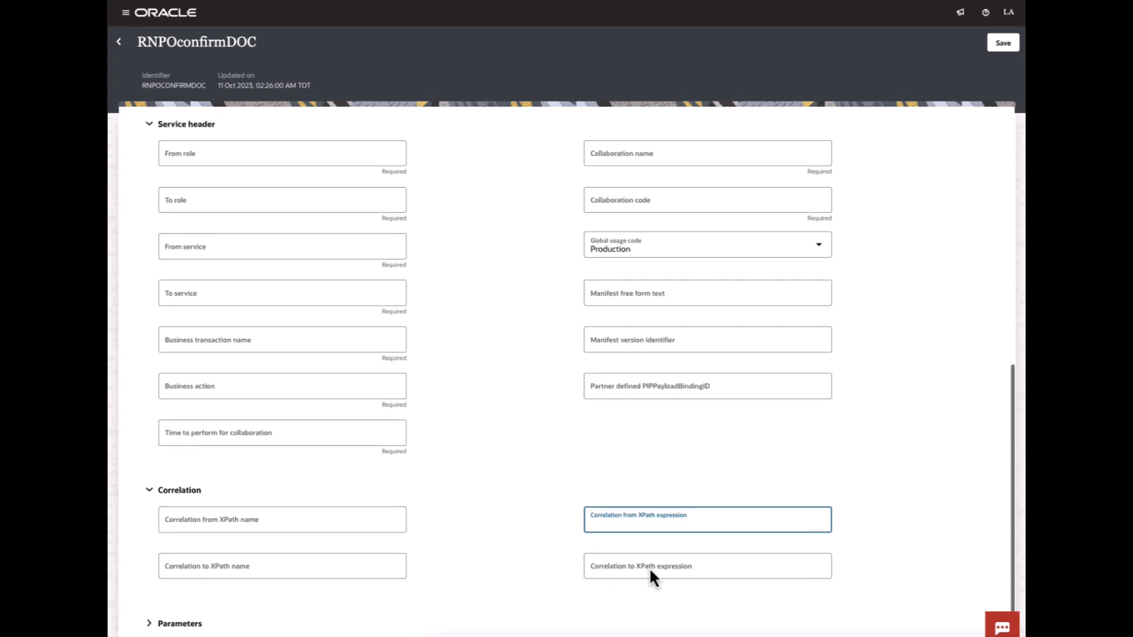
click(681, 569)
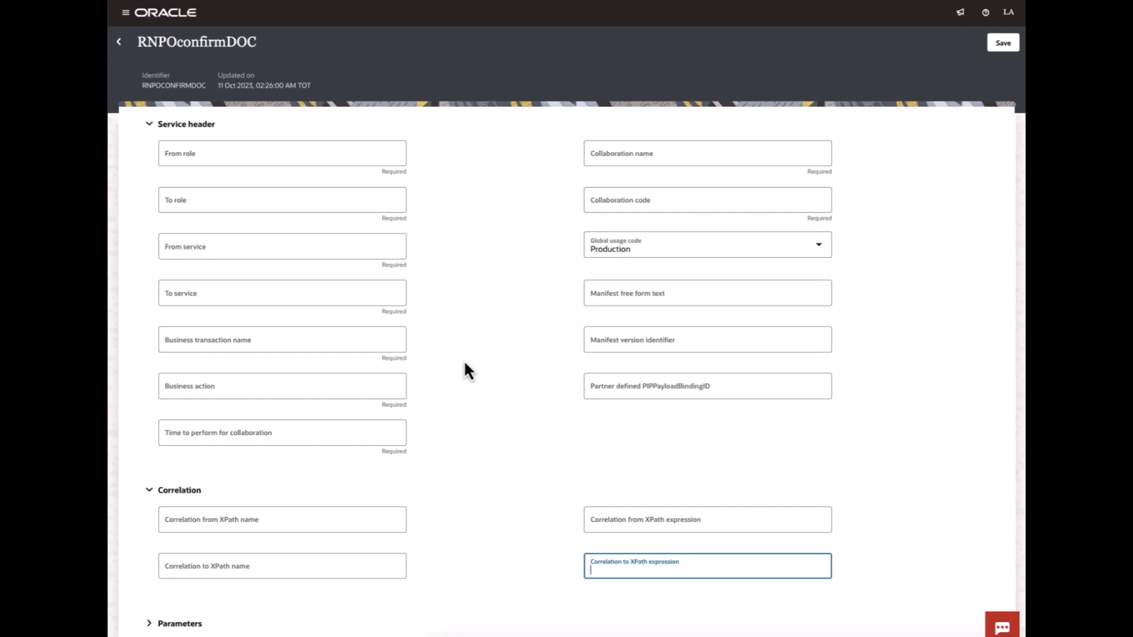
- Leave RNPOconfirmDOC without keeping its unsaved changes and go to the trading partners list
scroll(465, 275, up, 8)
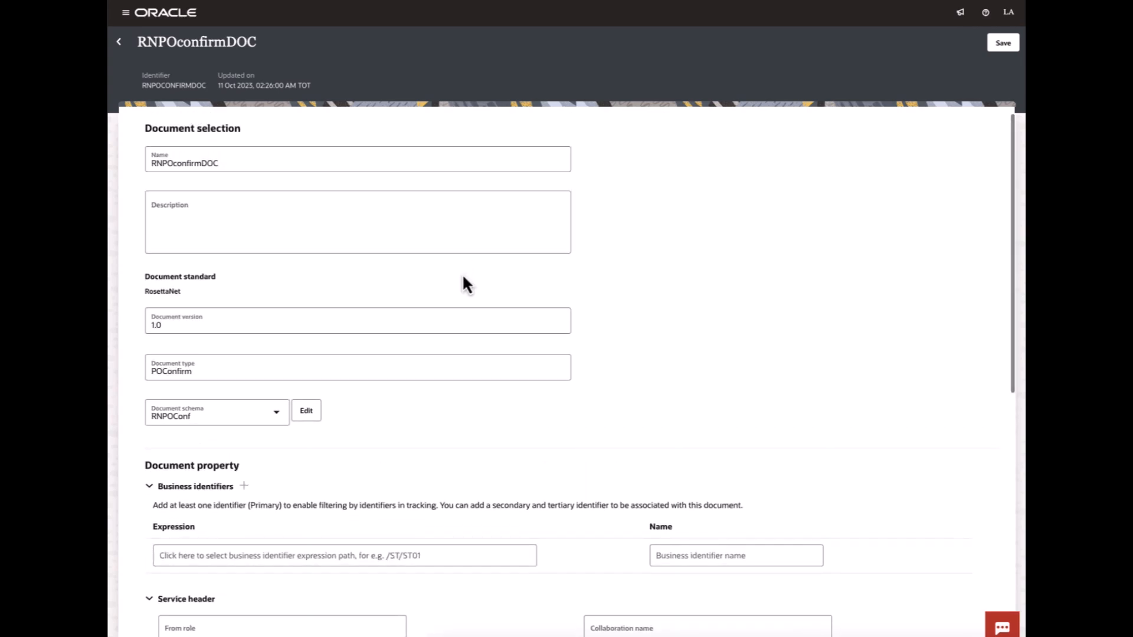
click(120, 49)
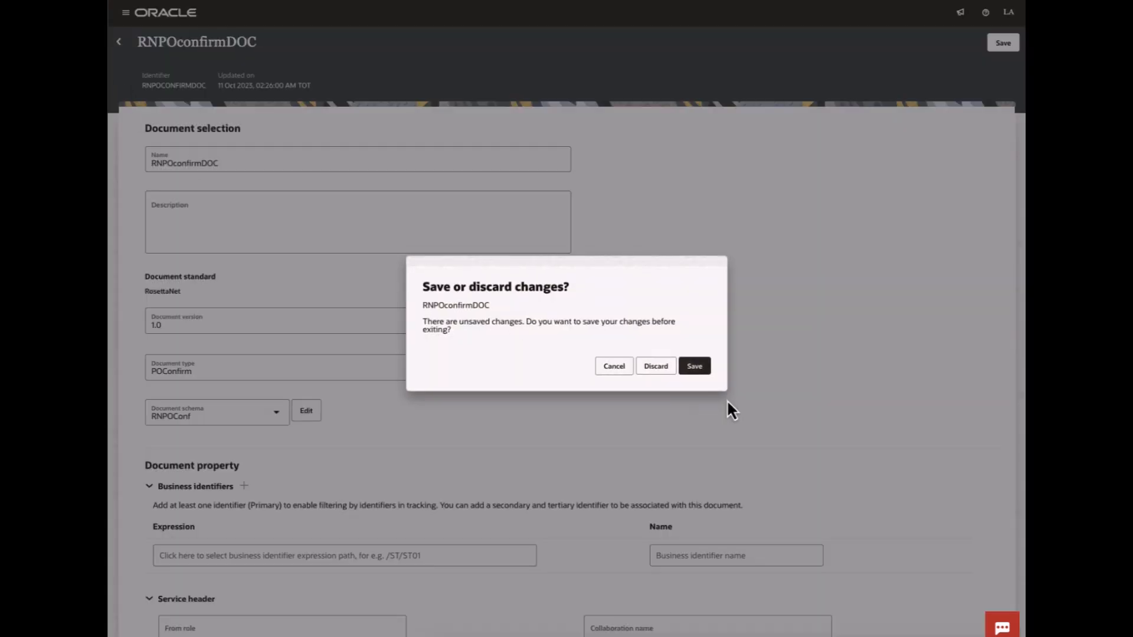
click(653, 373)
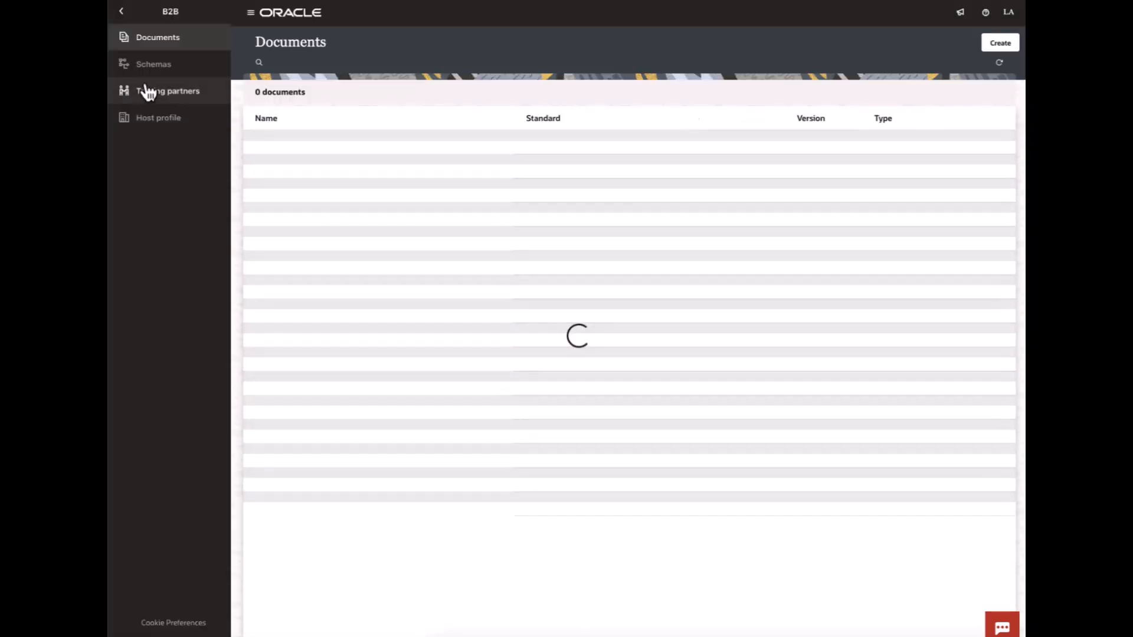
click(165, 100)
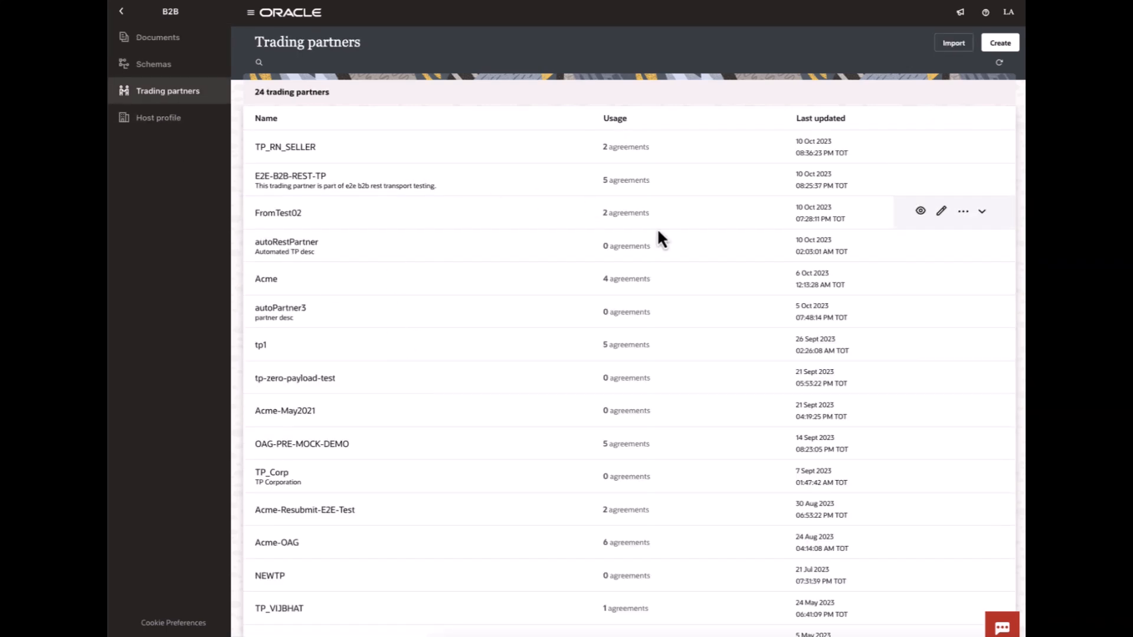
- Create a new trading partner named RNTP
click(995, 44)
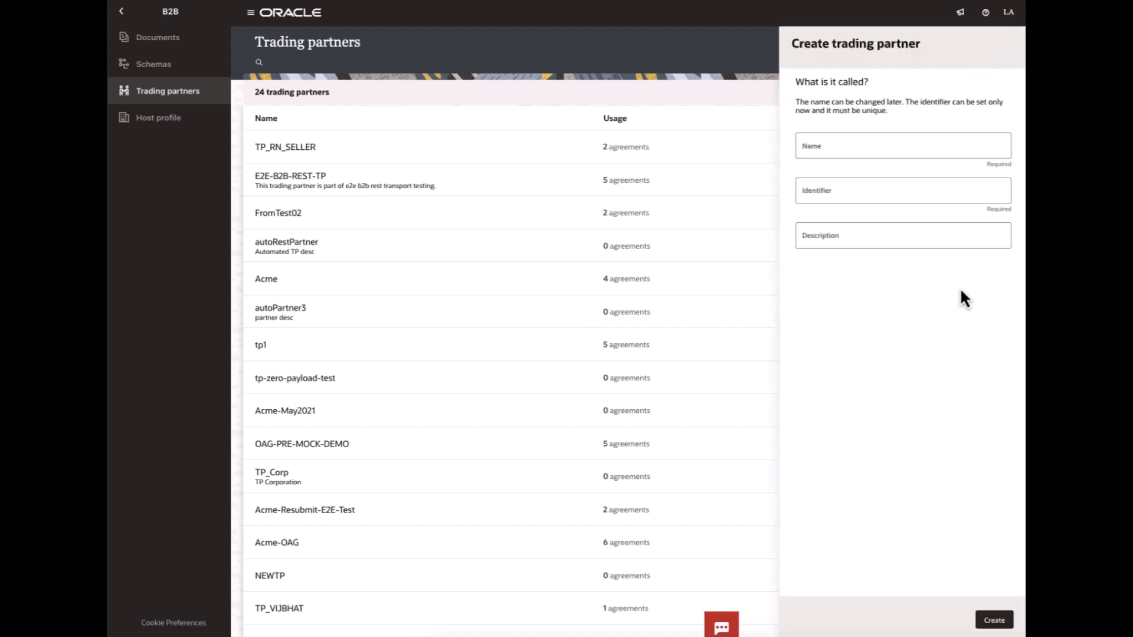
click(913, 156)
text(RNTP)
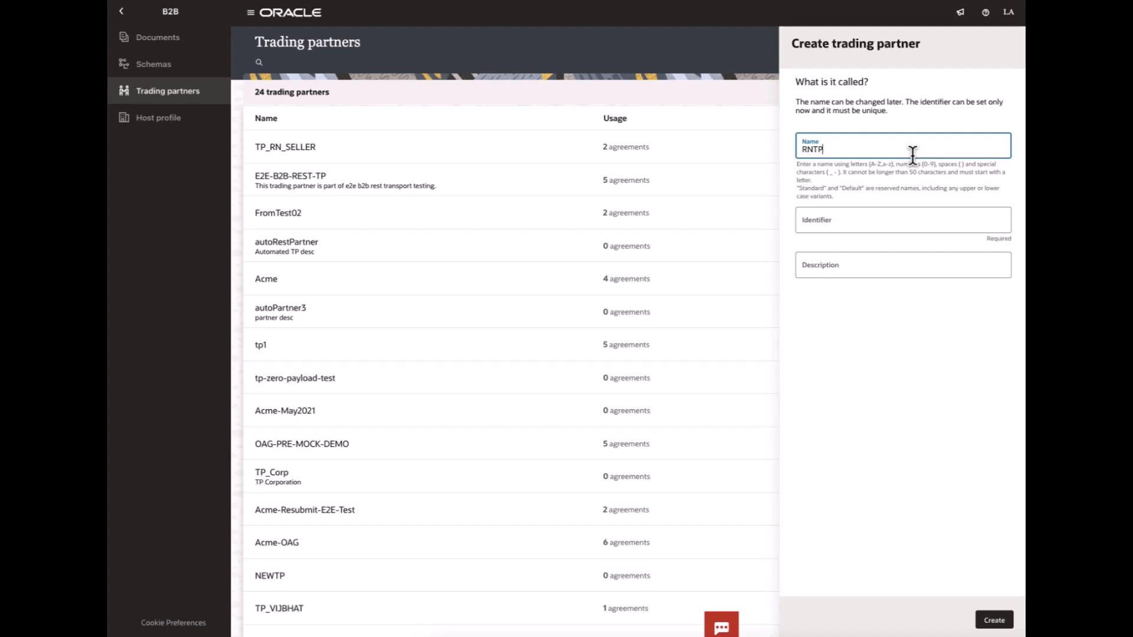
click(994, 627)
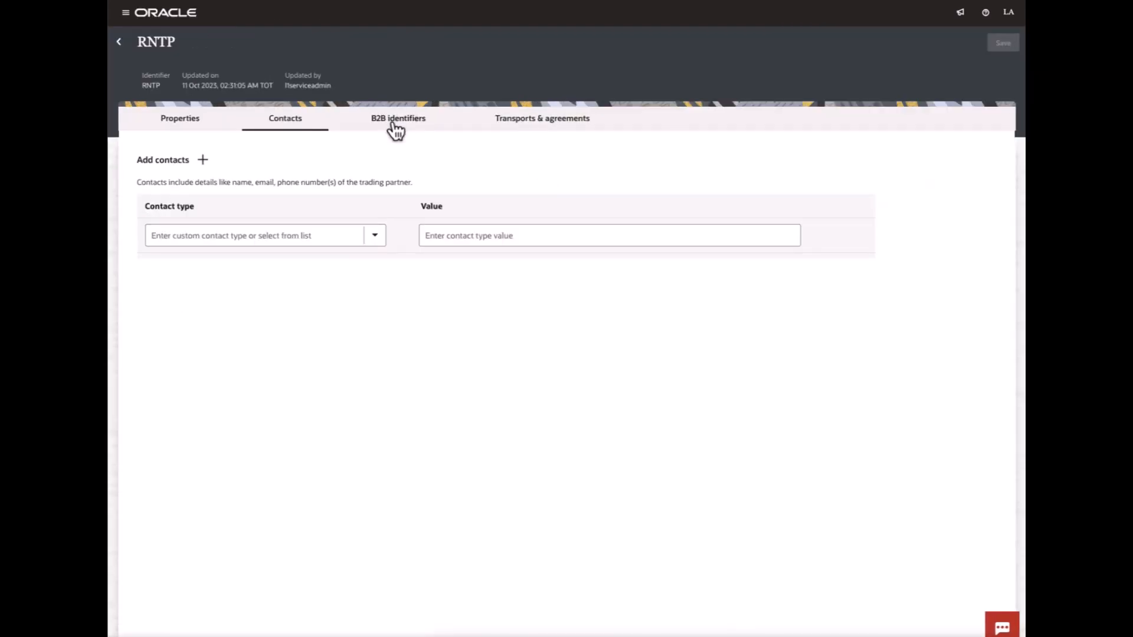
- Add a DUNS B2B identifier with the value 12345 to the trading partner and save it
click(393, 124)
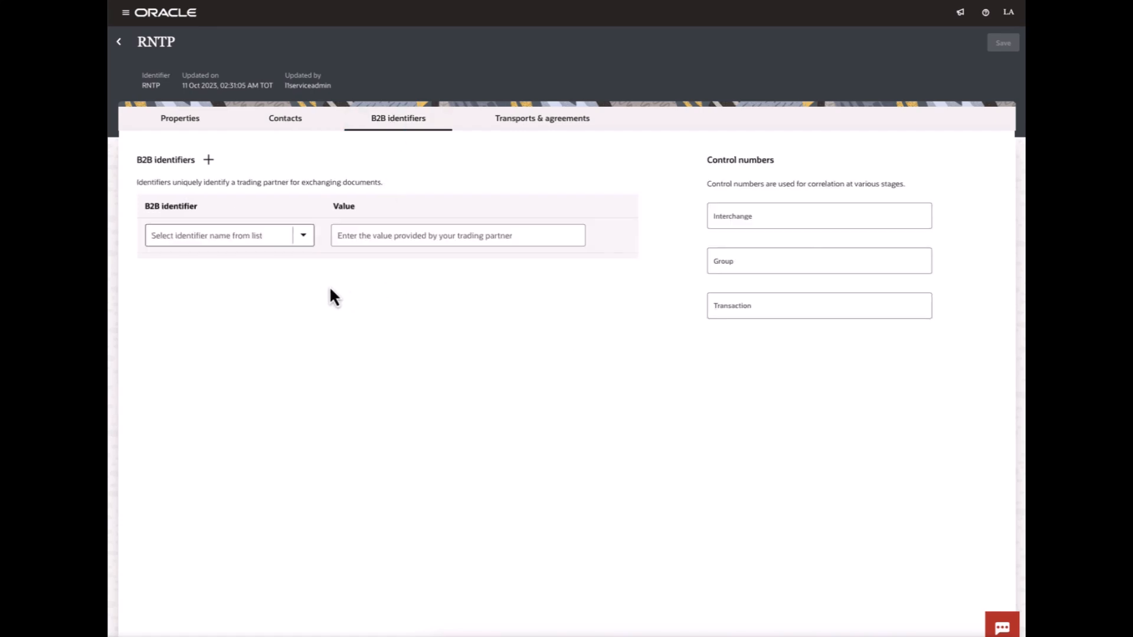
click(303, 235)
scroll(211, 447, down, 1)
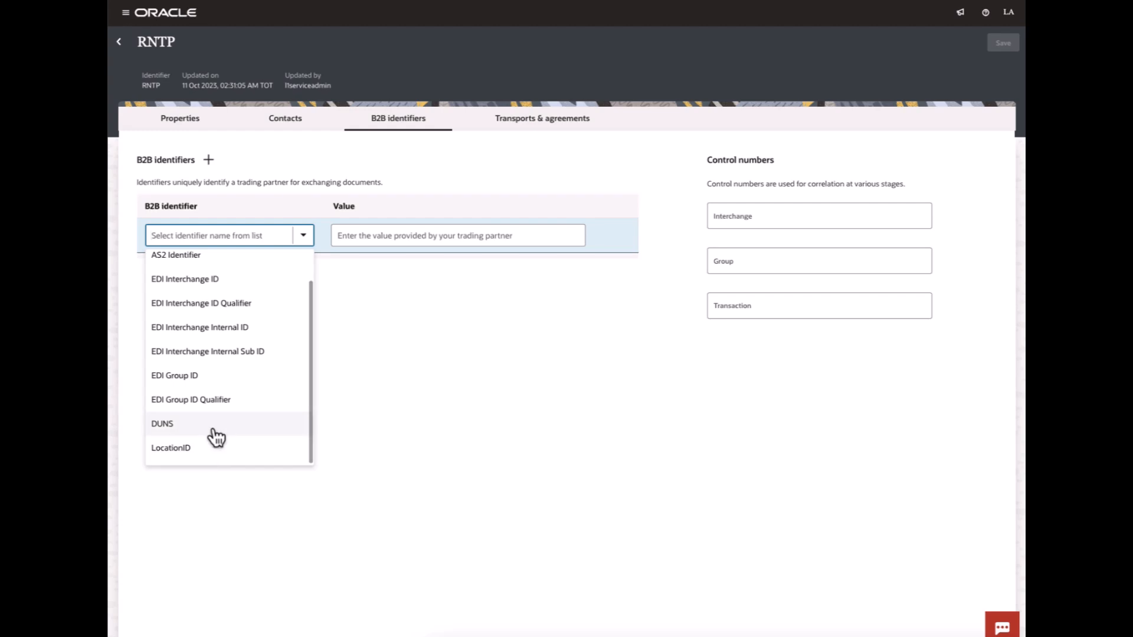
click(213, 431)
click(455, 239)
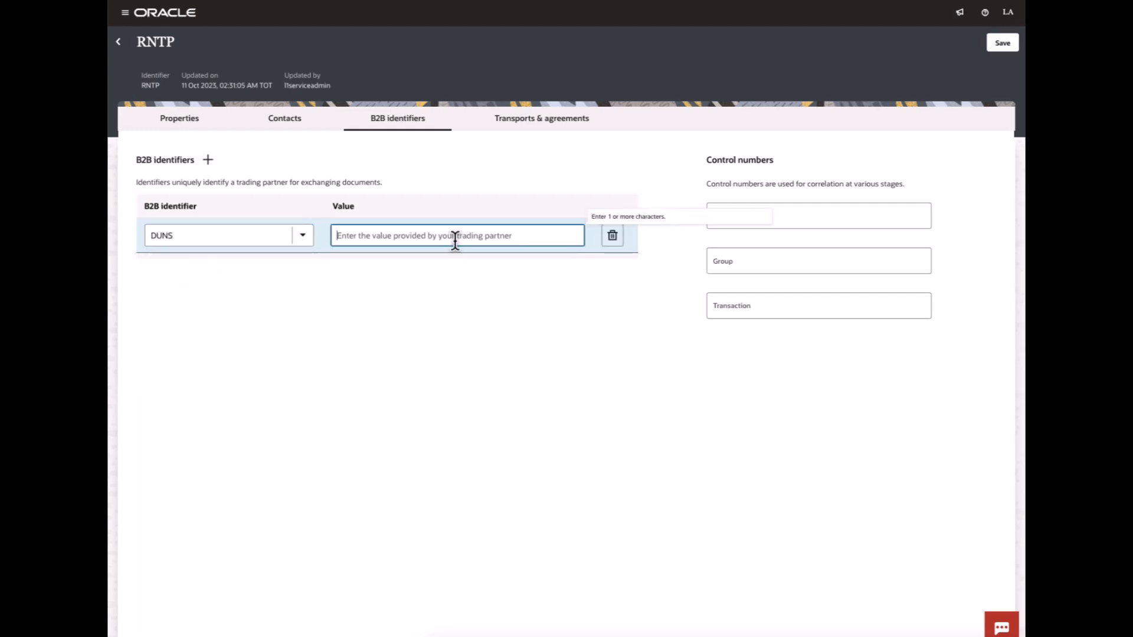
text(12345)
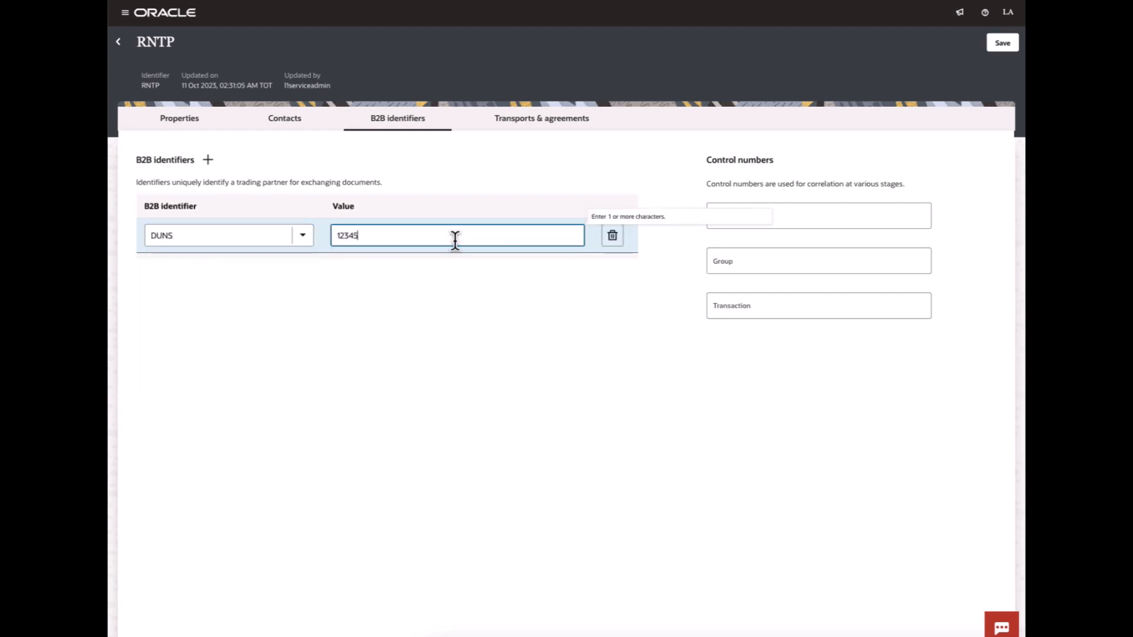
click(462, 279)
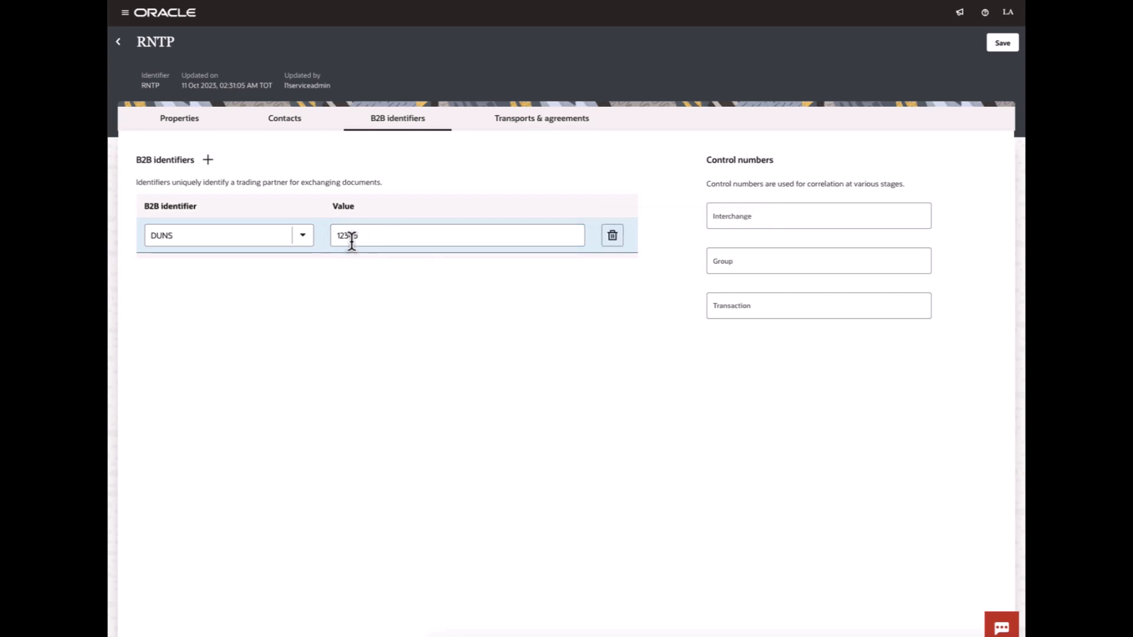
- Start a new transport for the trading partner and set its type to RosettaNet
click(541, 131)
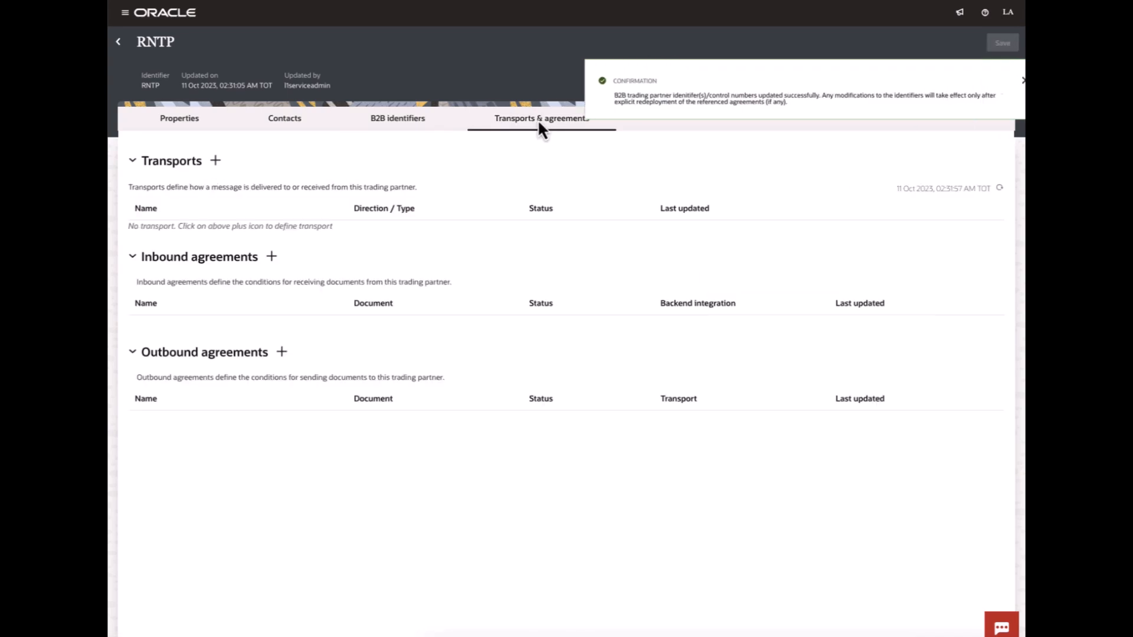
click(1006, 80)
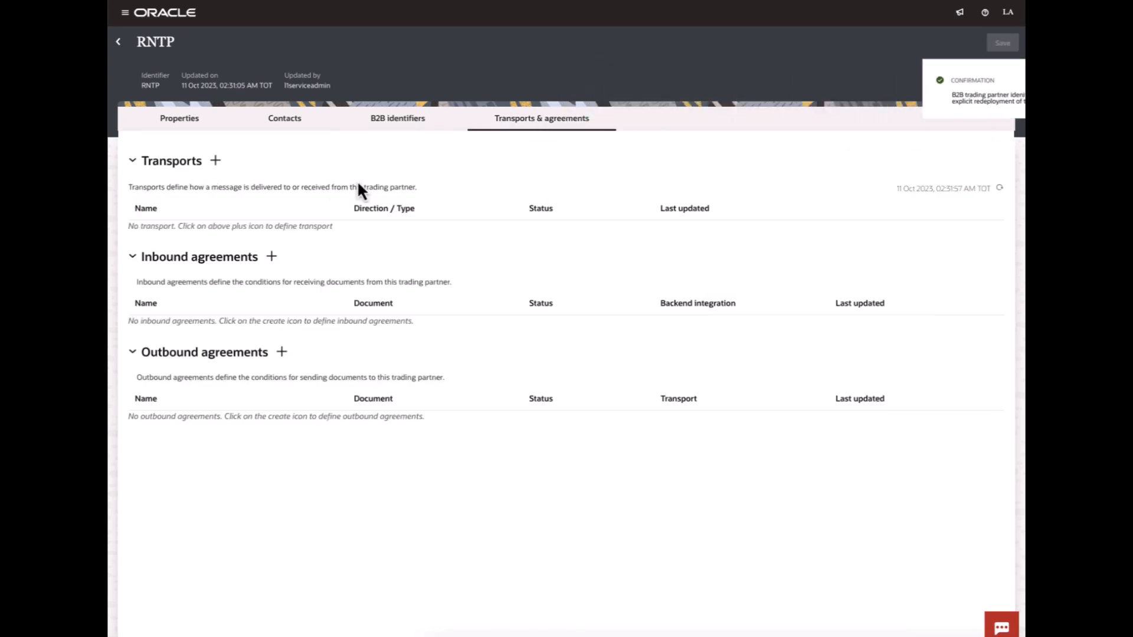
click(216, 160)
click(998, 142)
click(951, 223)
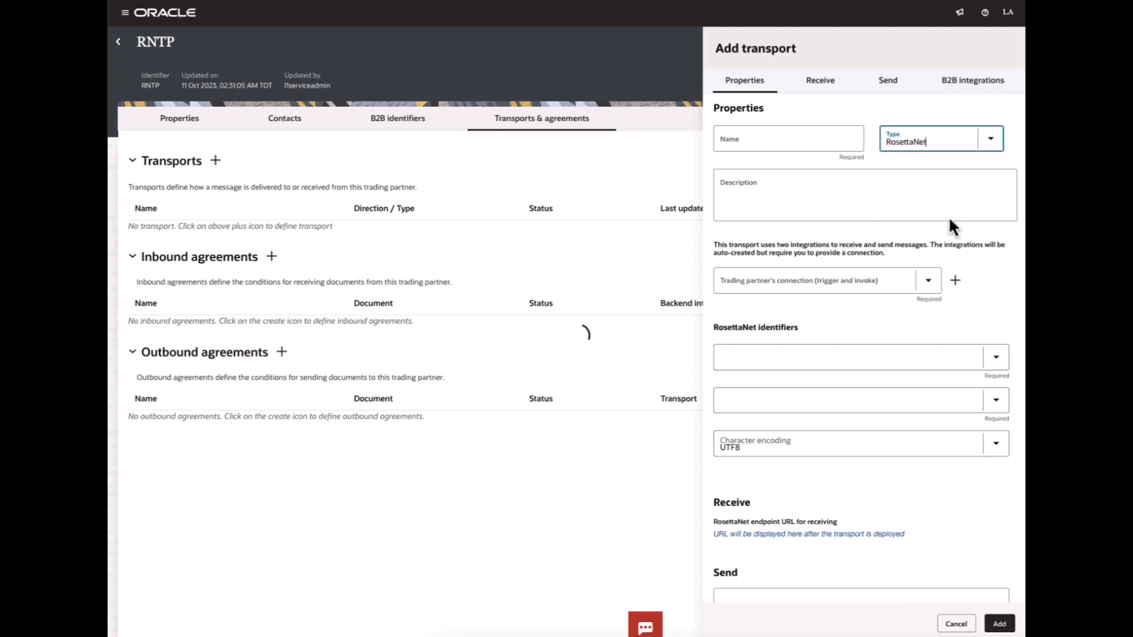
- Assign the transport the connection RN_SELLER_CONN, partner's identifier DUNS | 12345 and host identifier DUNS | 222222222
click(933, 283)
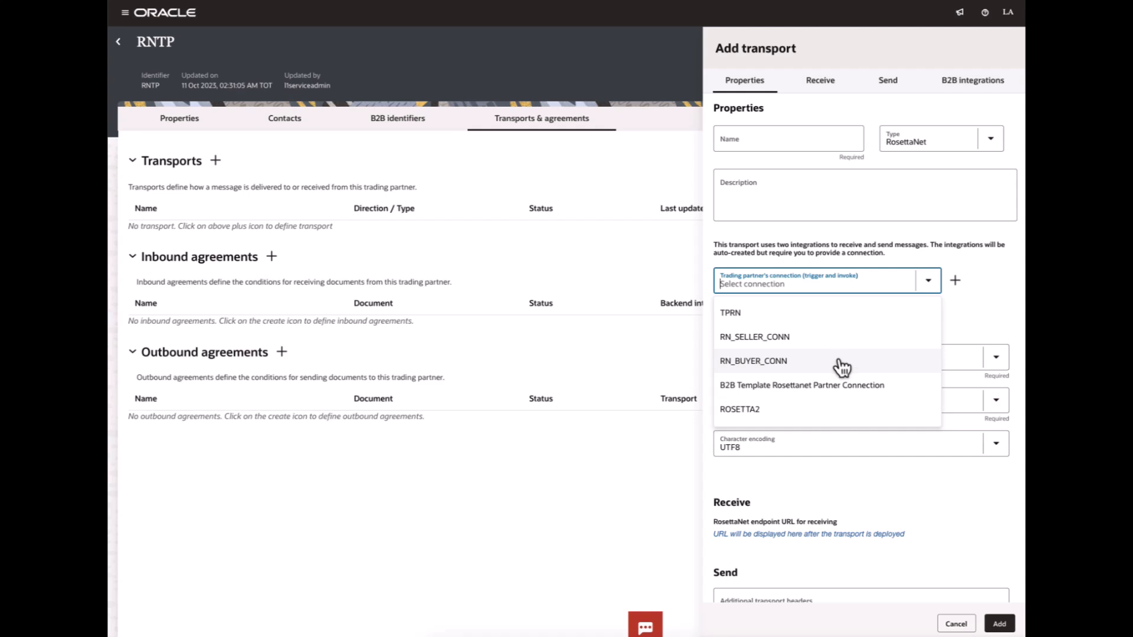
click(808, 348)
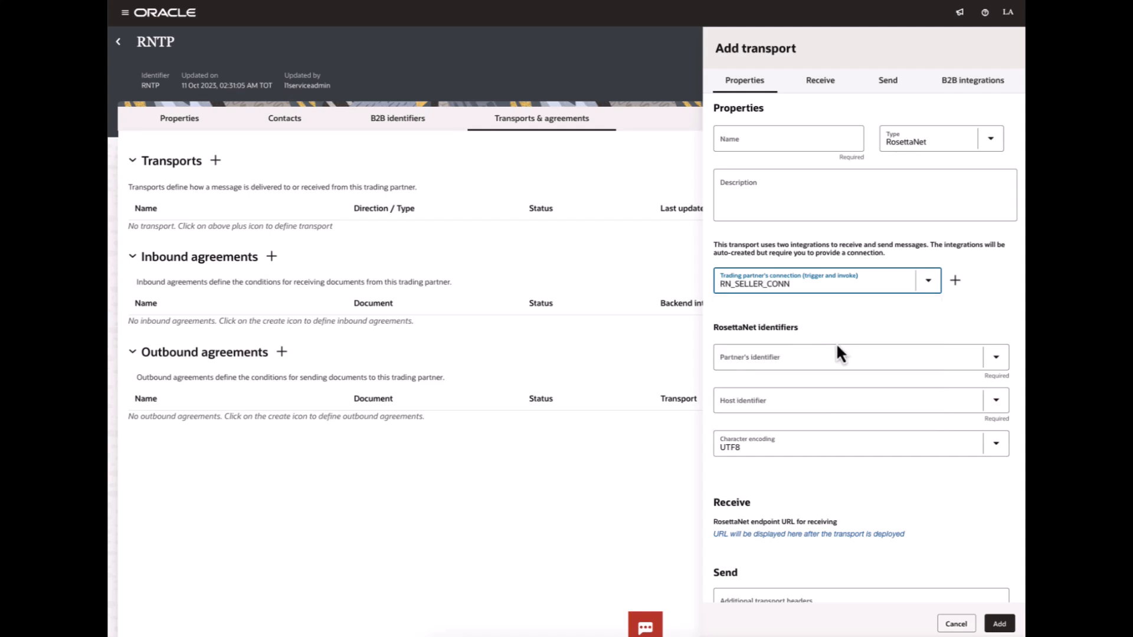
click(994, 361)
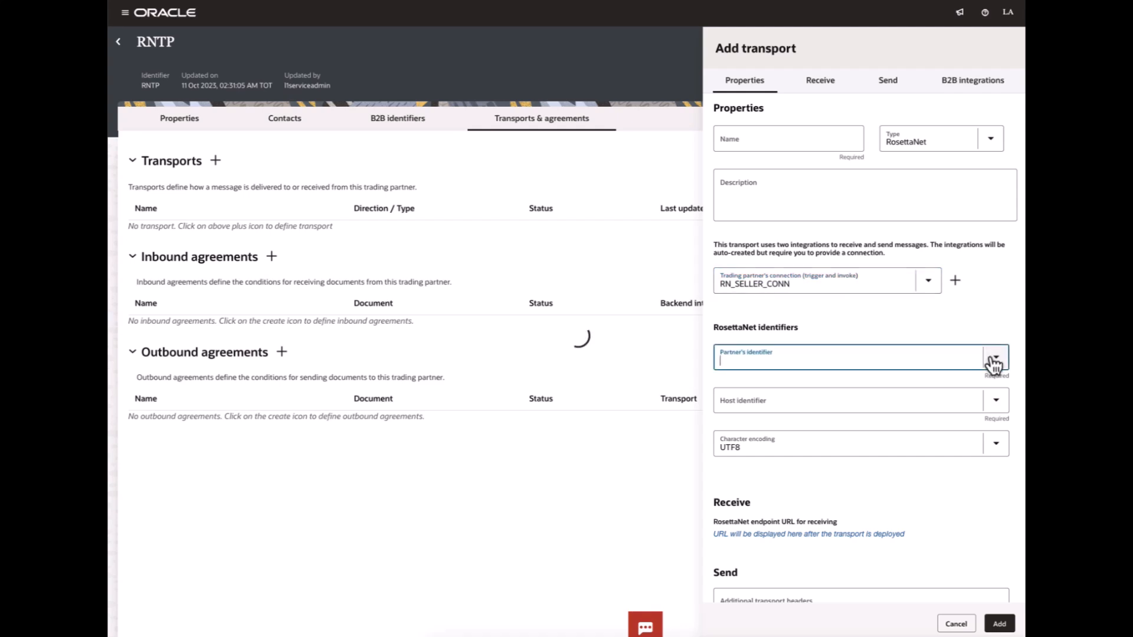
click(843, 390)
click(1002, 410)
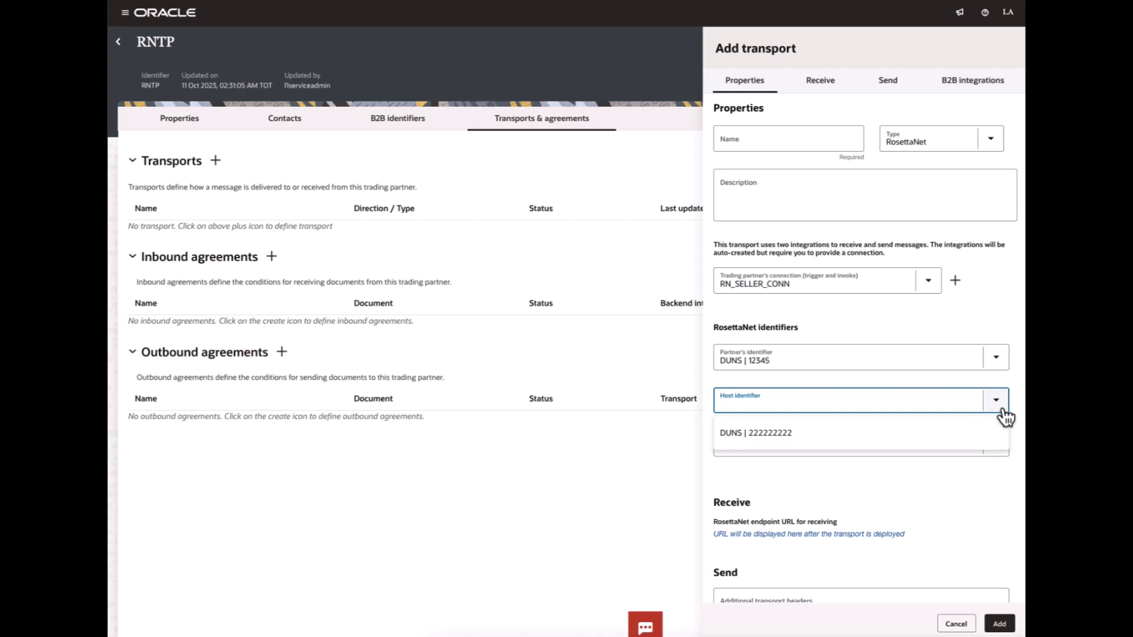
click(866, 437)
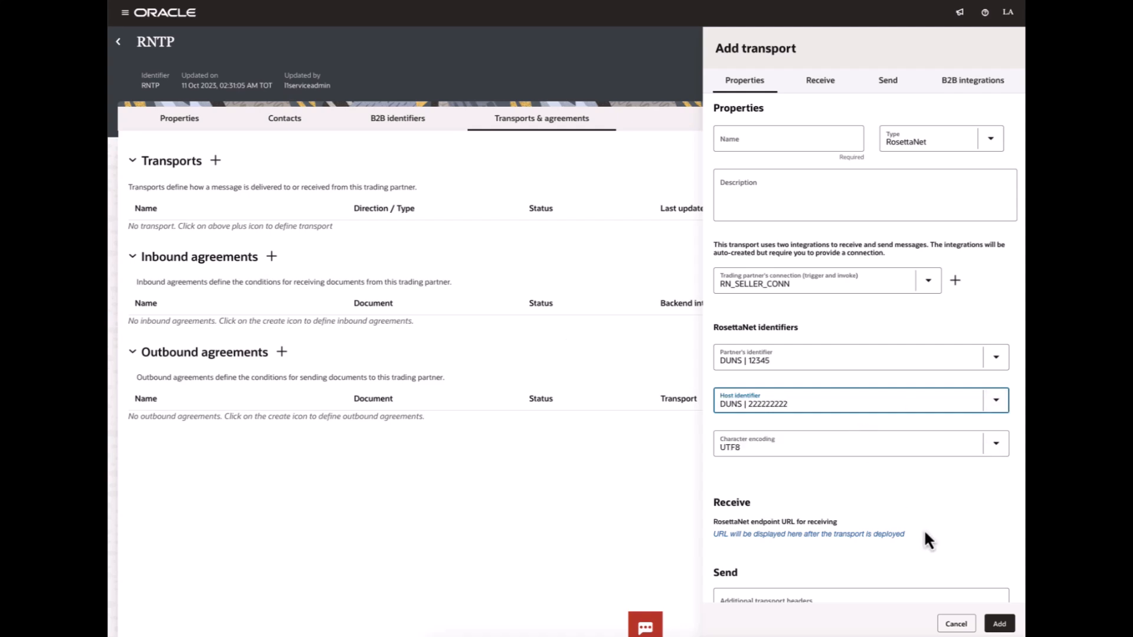
- Review the new transport's receive, send and packaging settings, set its integration name prefix to TPRN, and cancel adding it
scroll(927, 528, down, 2)
scroll(927, 522, down, 1)
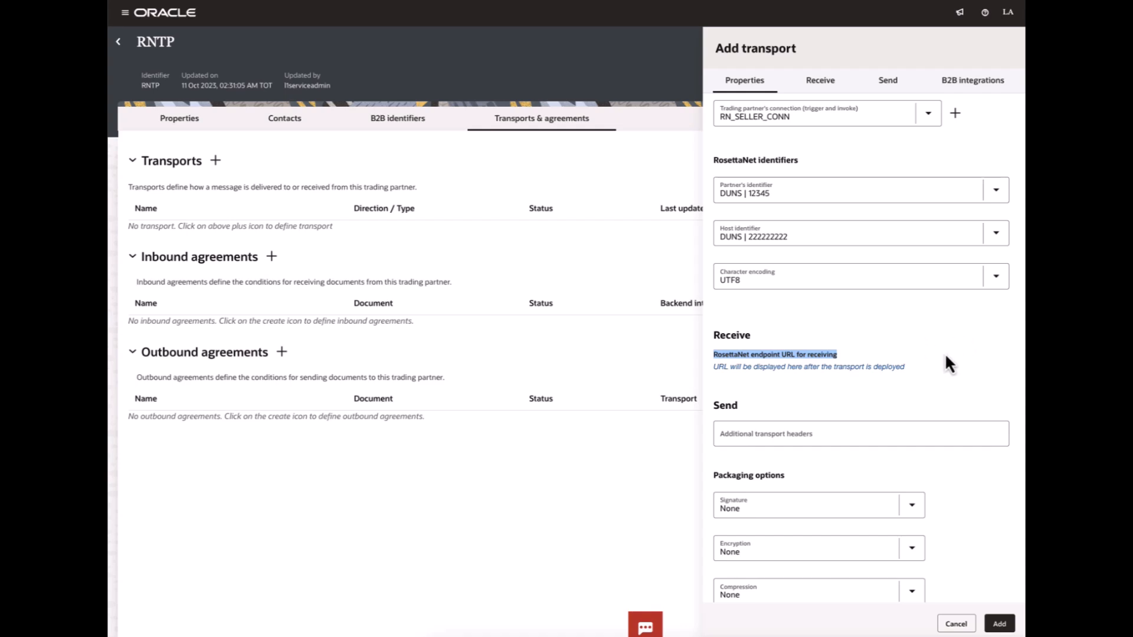
scroll(946, 355, down, 1)
click(829, 351)
scroll(952, 379, down, 1)
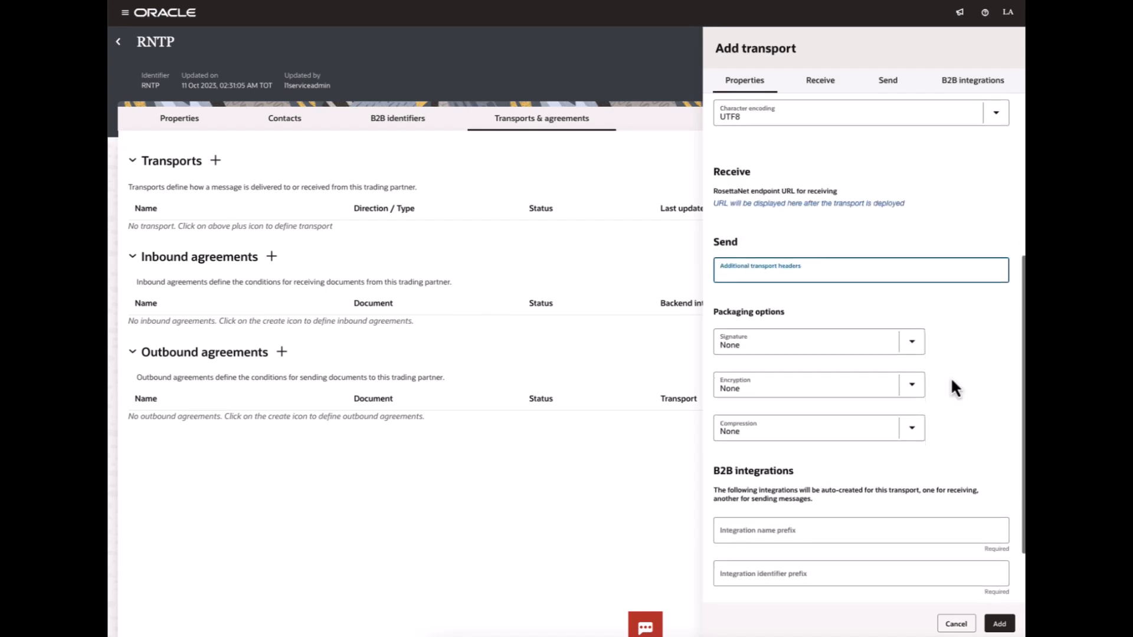
scroll(951, 377, down, 1)
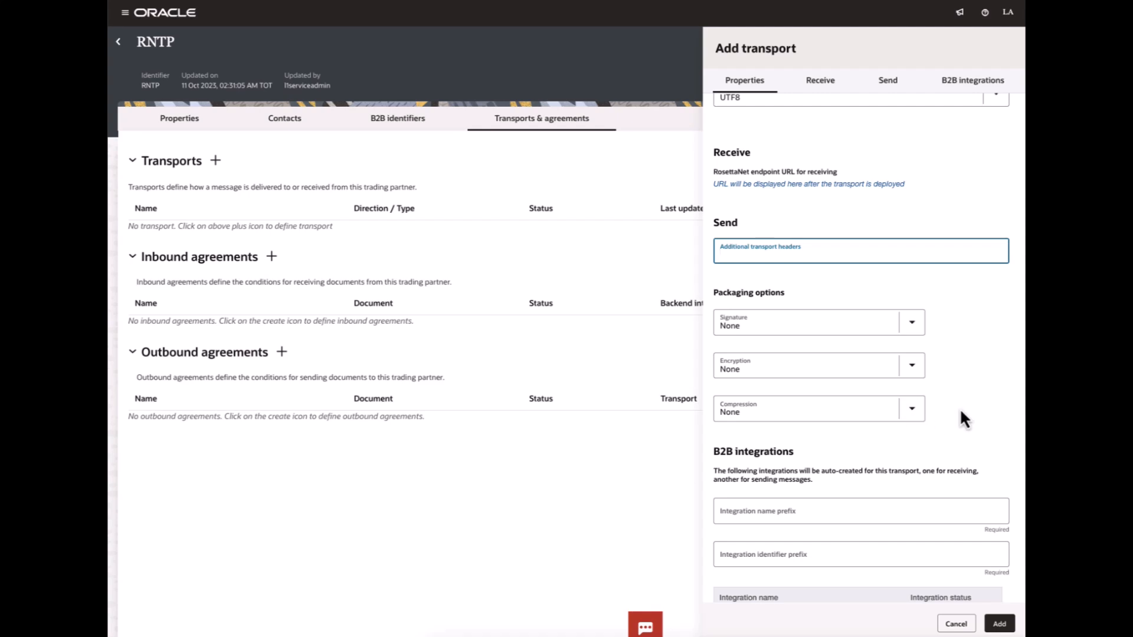
scroll(959, 408, down, 2)
click(893, 450)
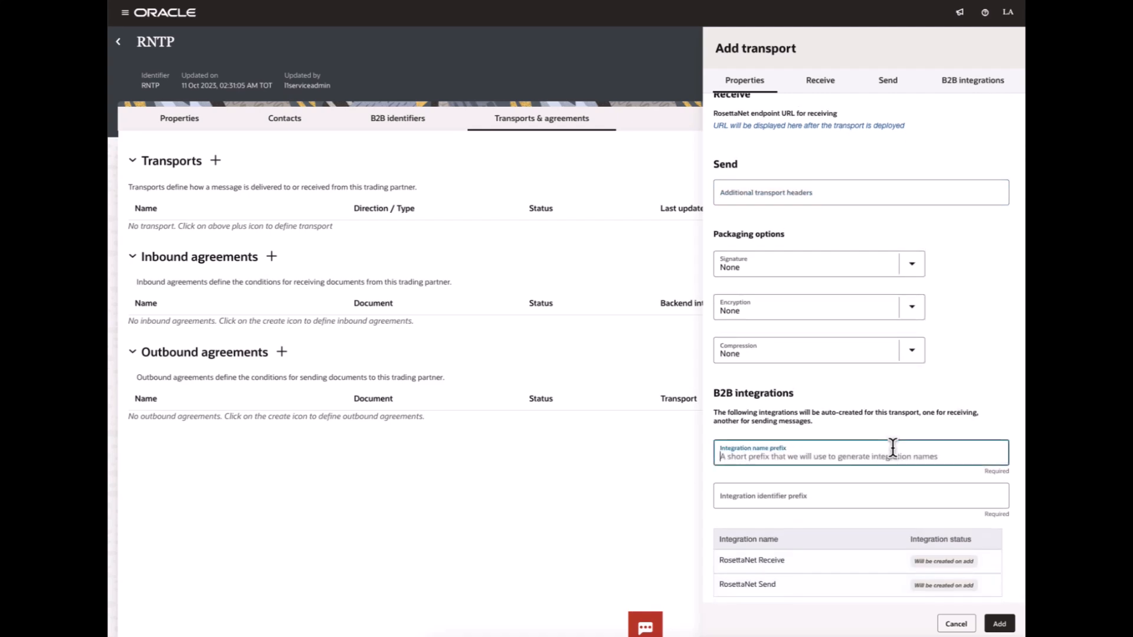
text(T)
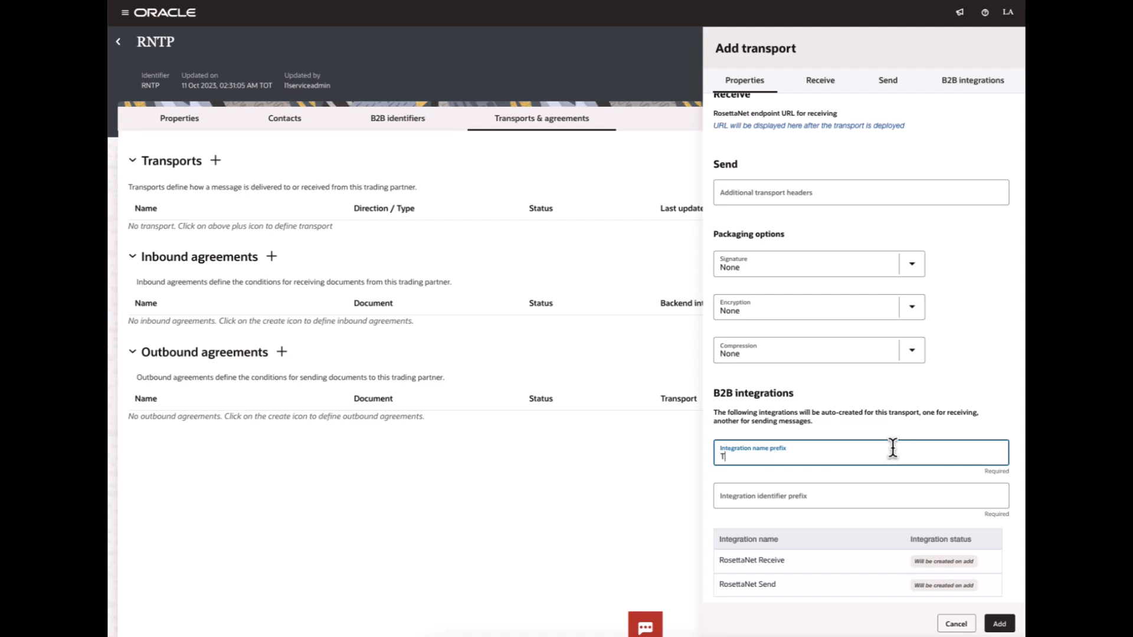
text(PRN)
click(921, 489)
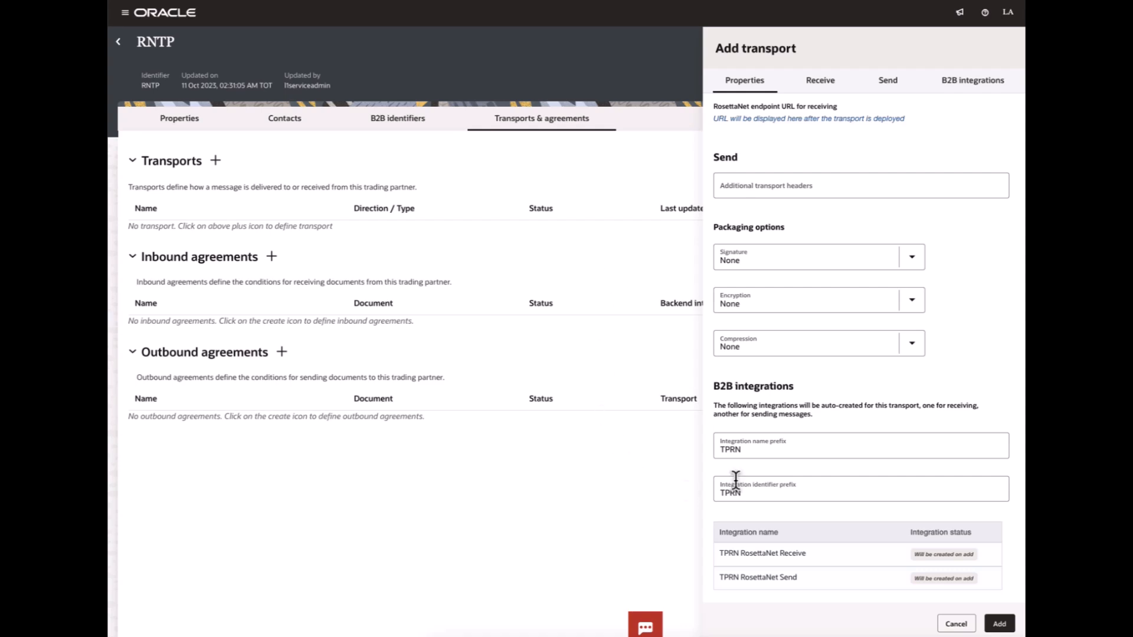
click(956, 624)
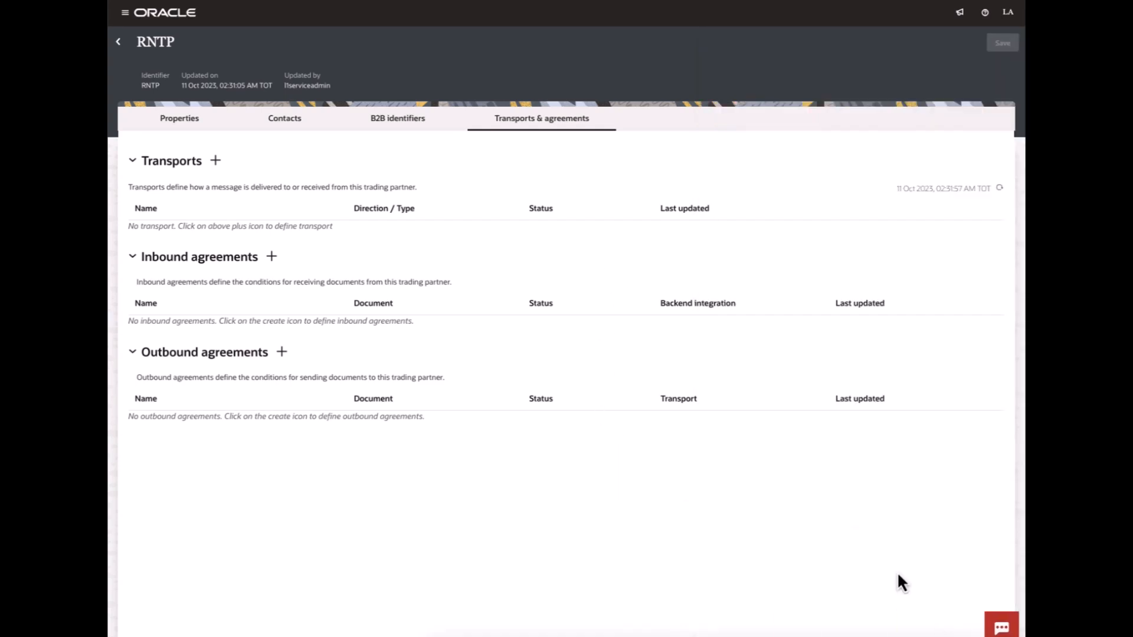
- Look at the form for adding an inbound agreement, cancel it, and return to the trading partners list
click(273, 258)
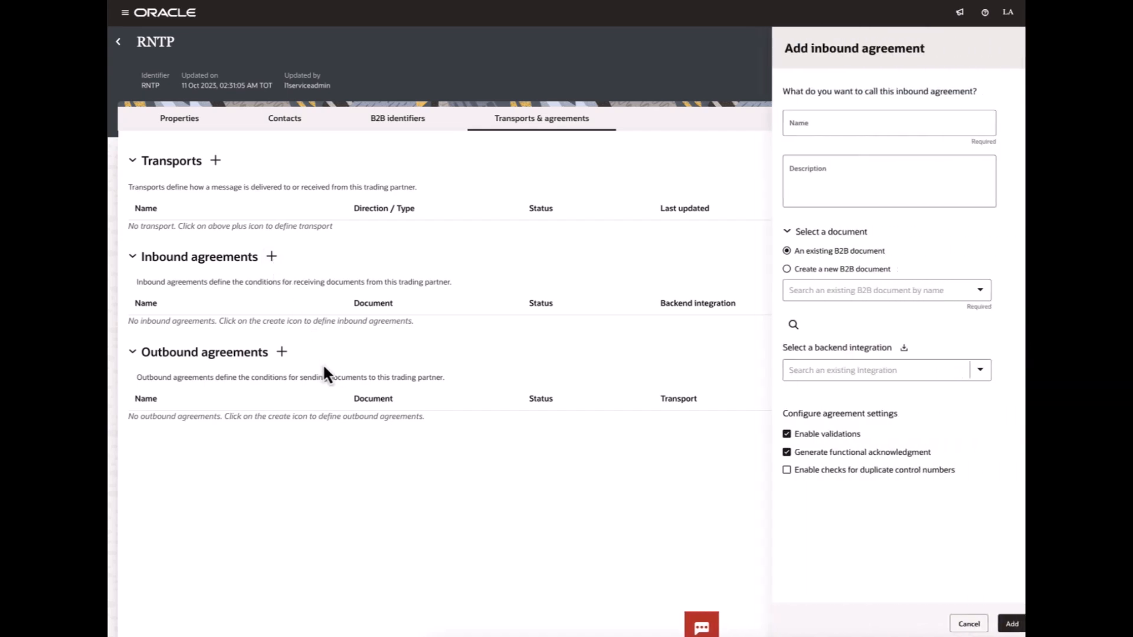
click(956, 625)
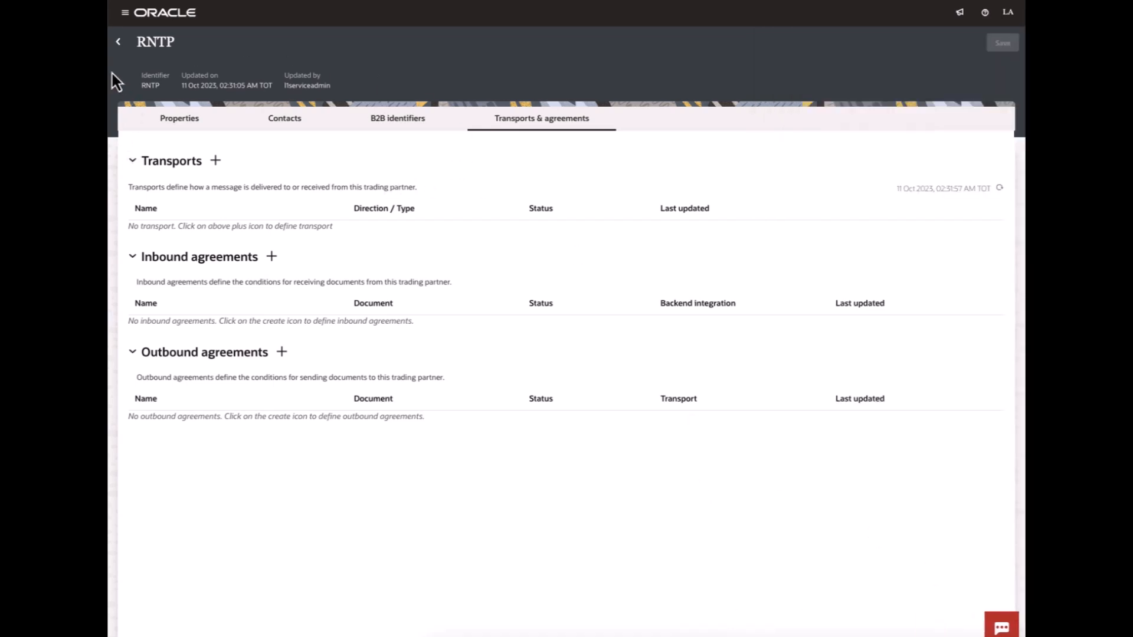
click(119, 42)
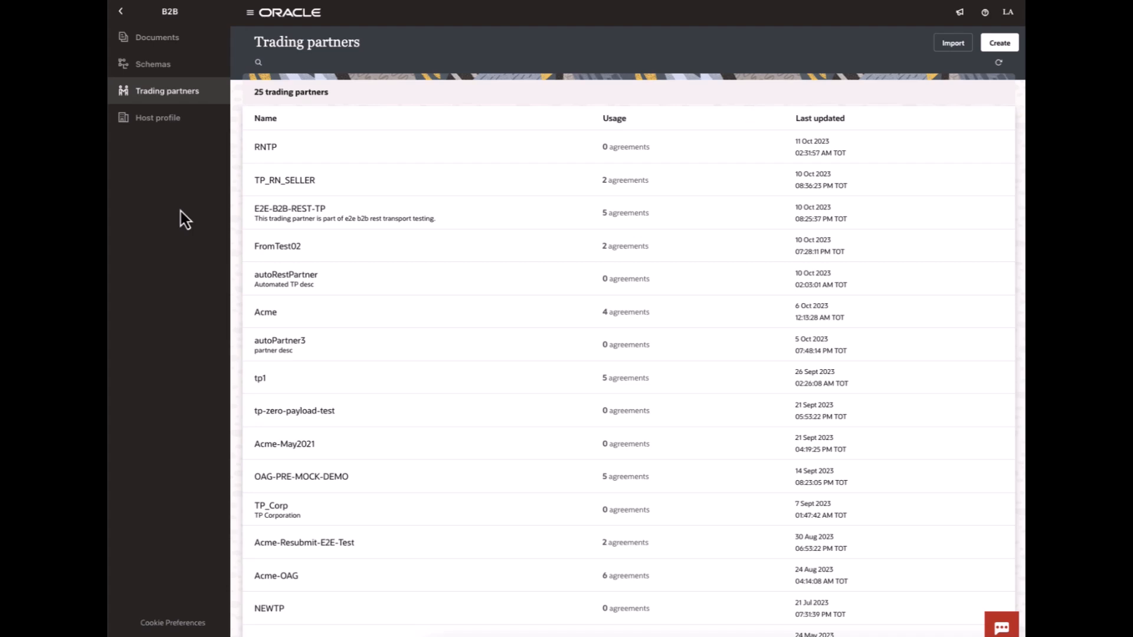
- Open trading partner TP_RN_SELLER, examine its transports and its inbound and outbound agreements, and return to the trading partners list
click(121, 13)
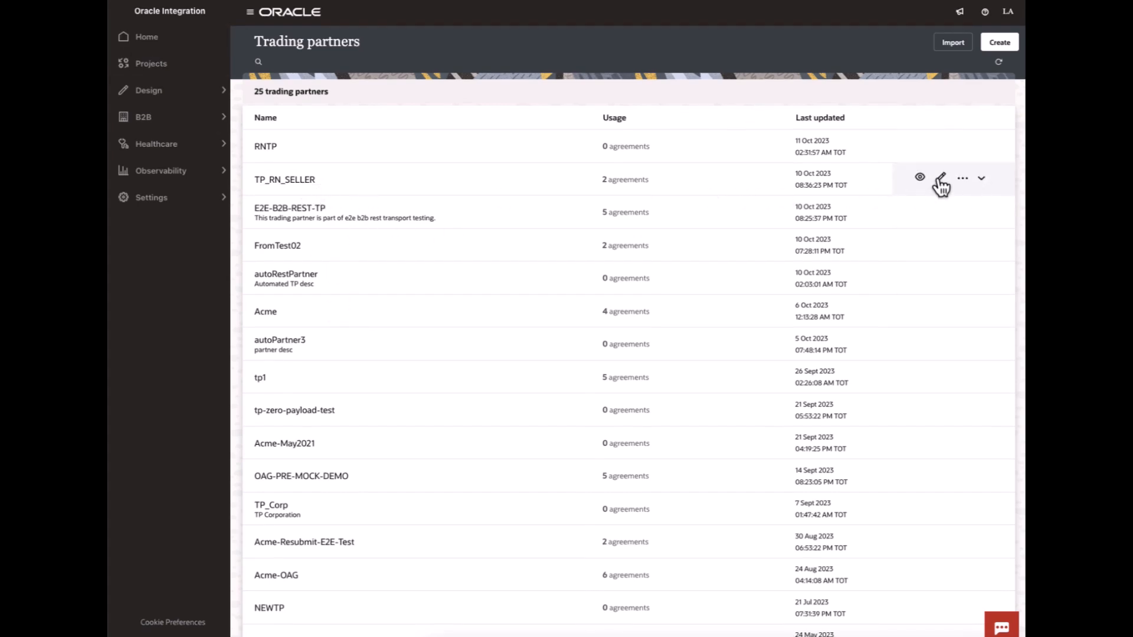
click(940, 179)
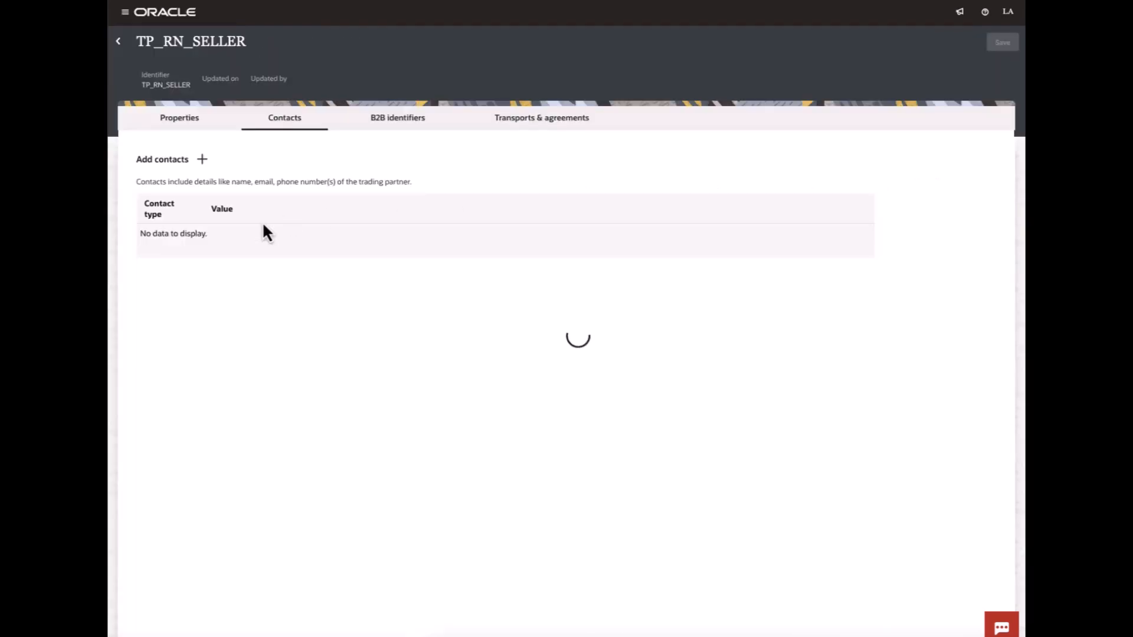
click(423, 119)
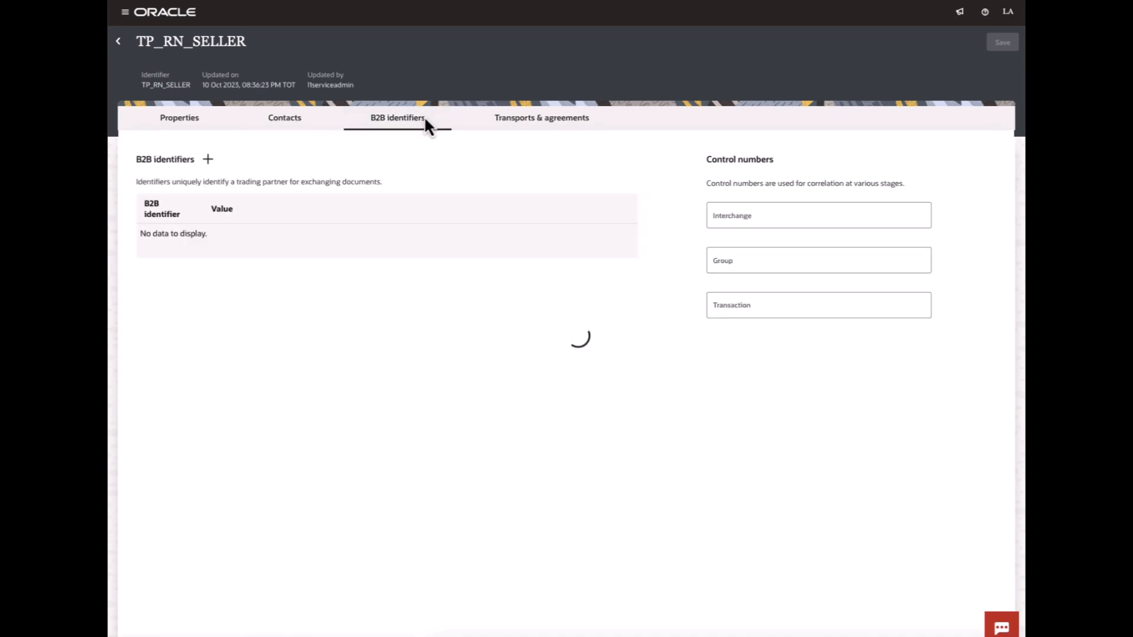
click(554, 131)
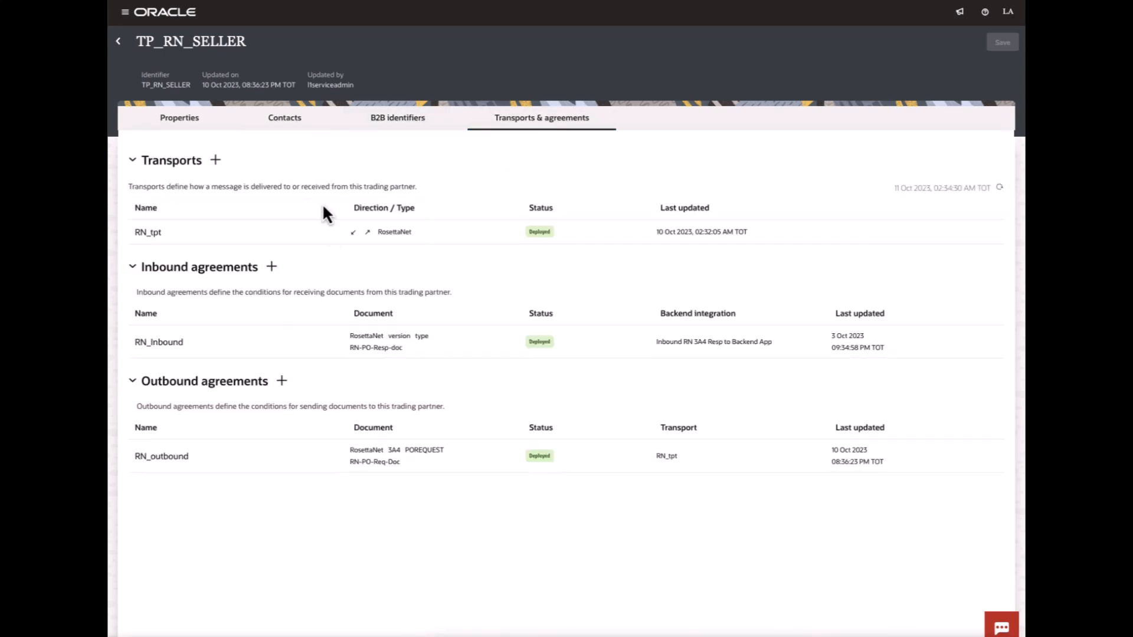
mouse_move(547, 346)
click(118, 42)
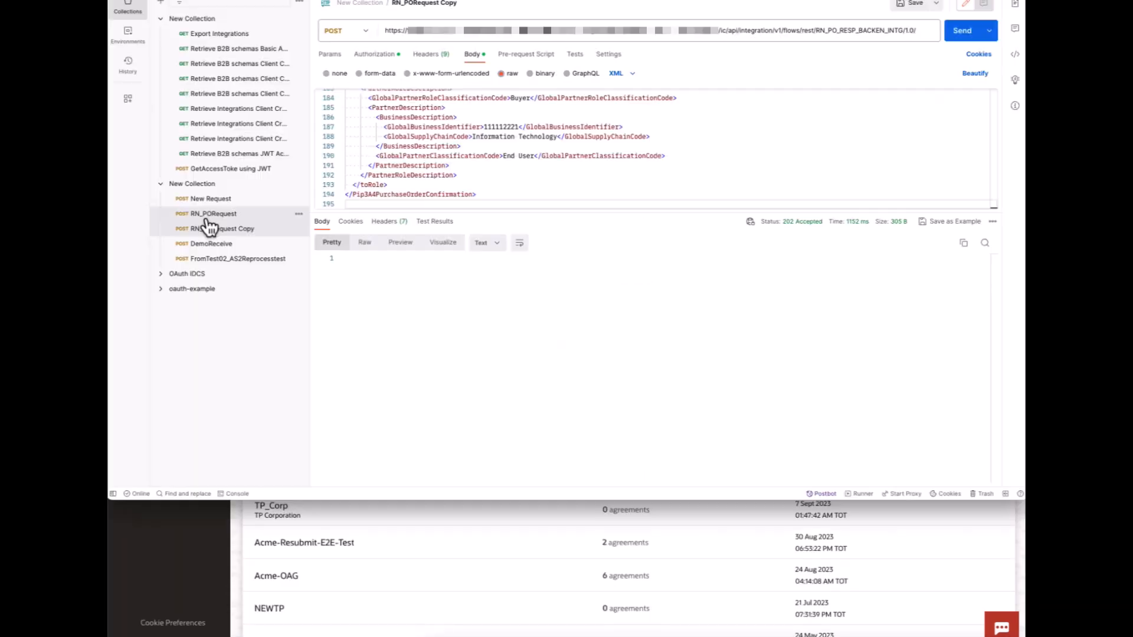
- Switch to Postman, open the RN_PORequest request and send it
click(209, 214)
scroll(629, 195, up, 20)
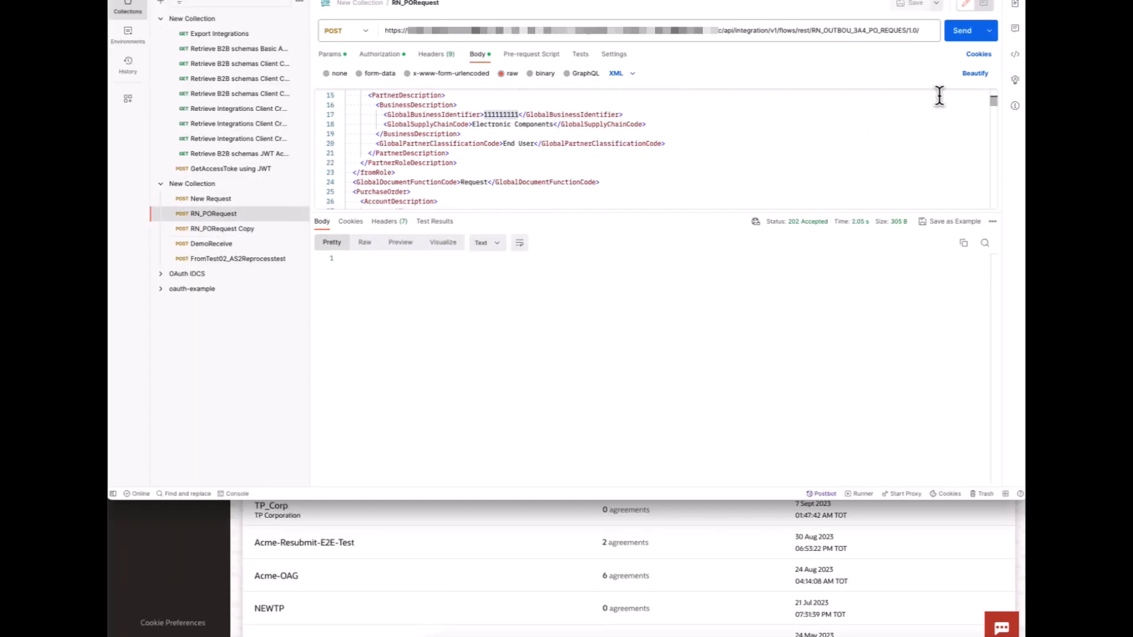
click(961, 41)
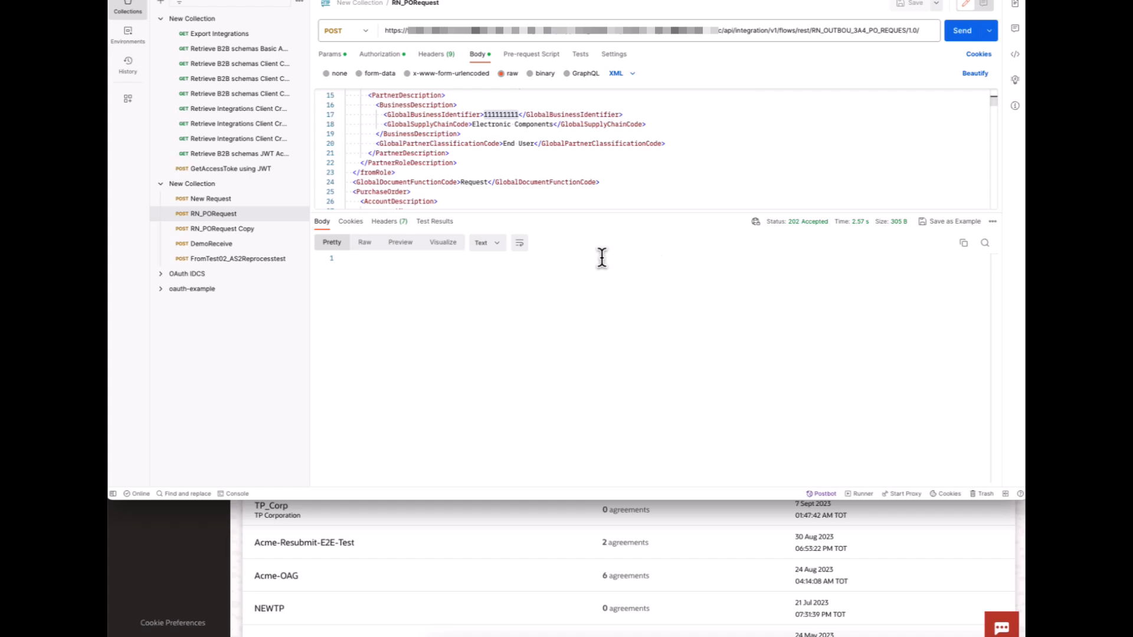
- Switch back to Oracle Integration and open B2B tracking to check the wire messages and business messages
click(164, 575)
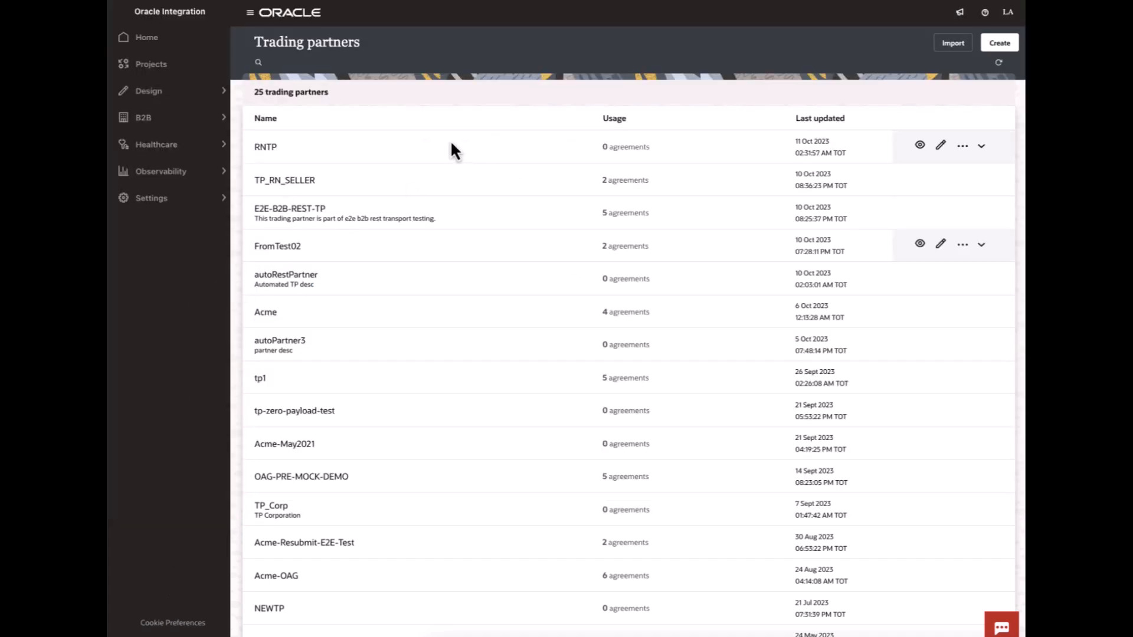
click(168, 177)
click(144, 231)
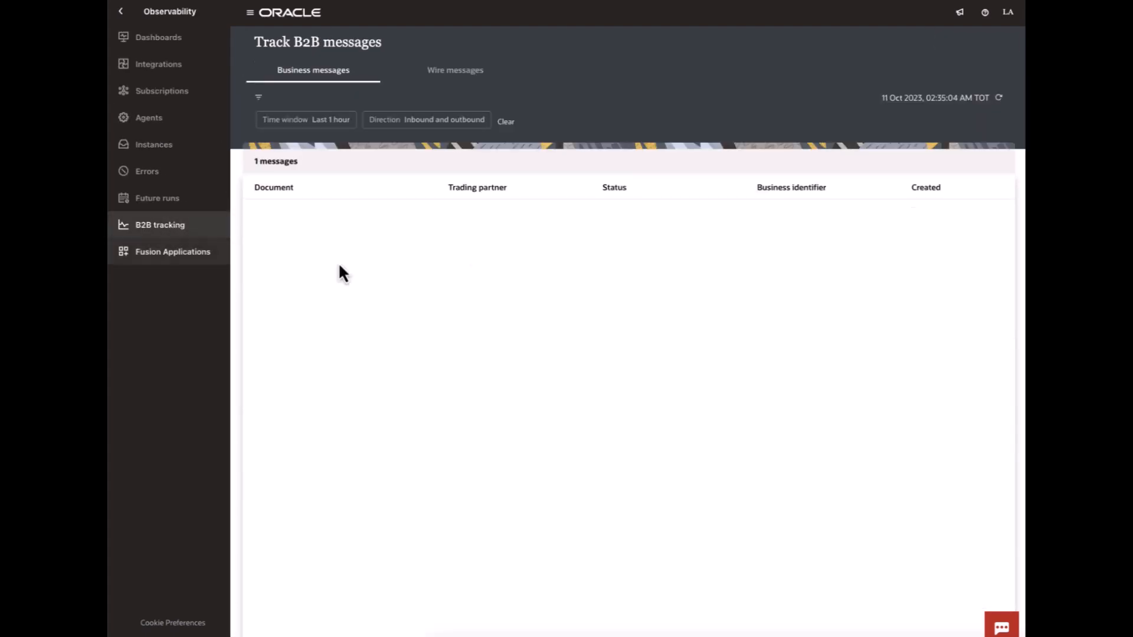
click(464, 72)
click(318, 73)
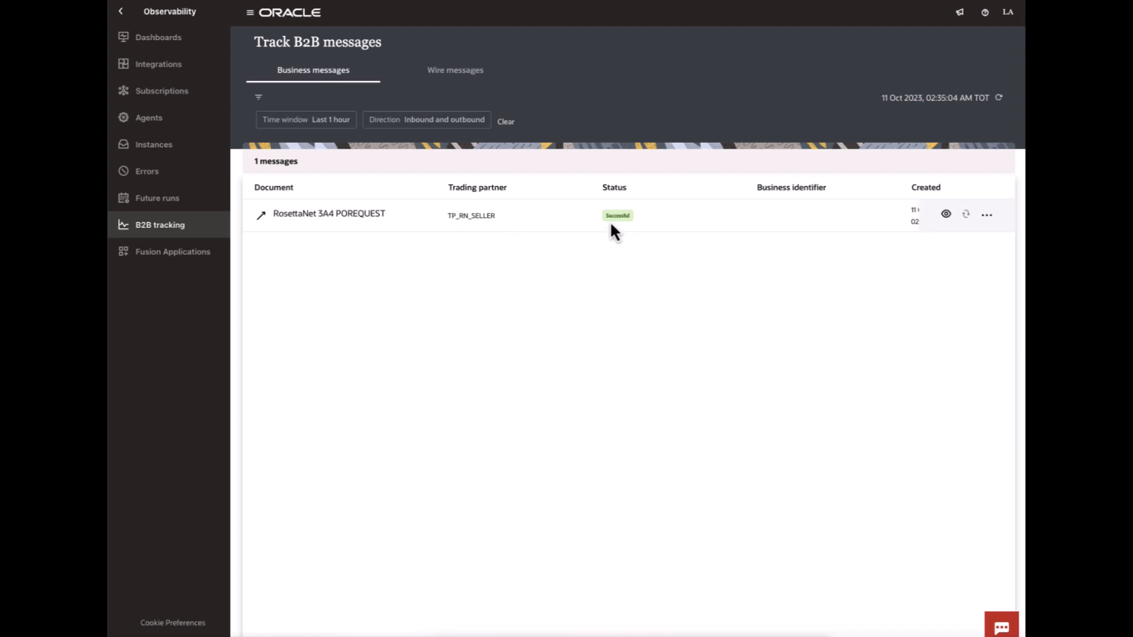
- Open the details of the RosettaNet 3A4 POREQUEST message and examine the correlation and two-action PIP entries in its message logs
click(945, 216)
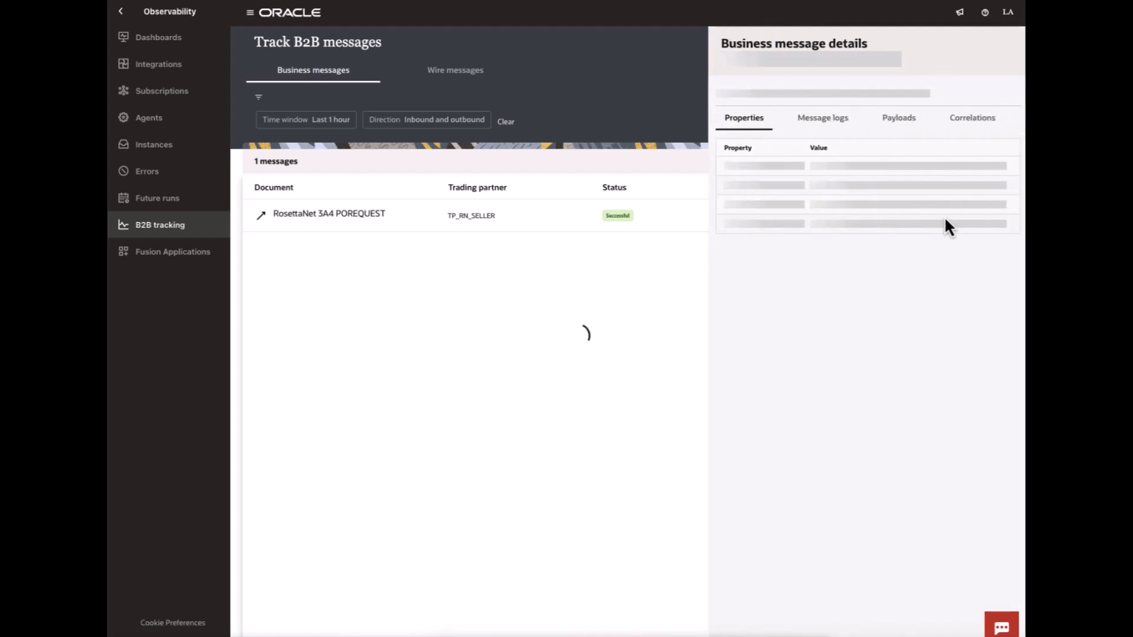
click(827, 118)
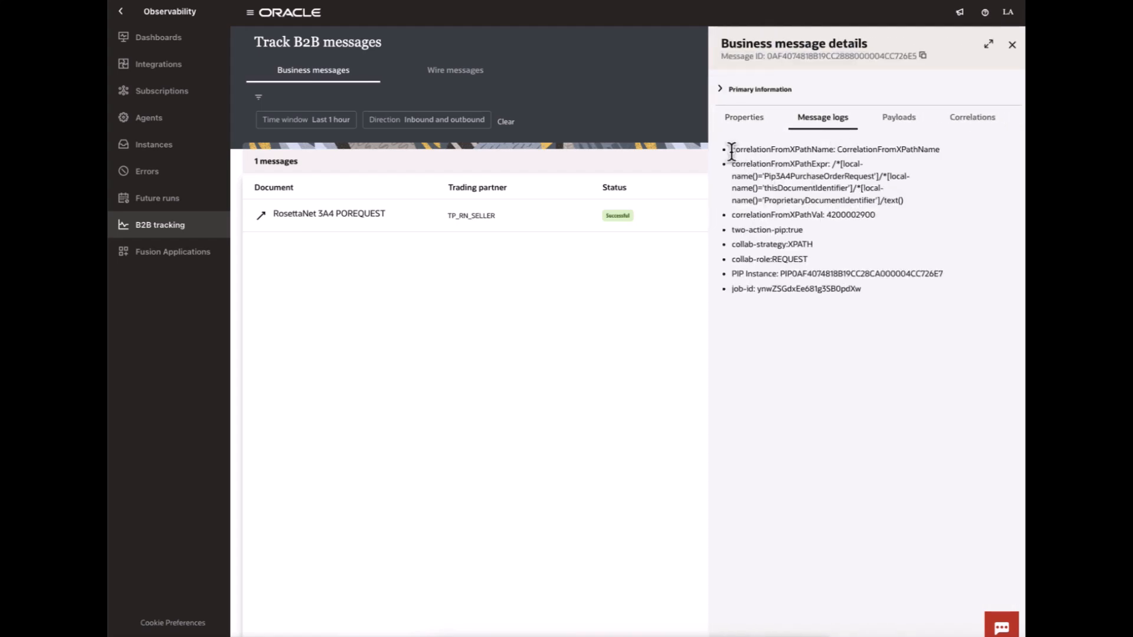
drag(731, 151, 935, 149)
drag(877, 219, 740, 214)
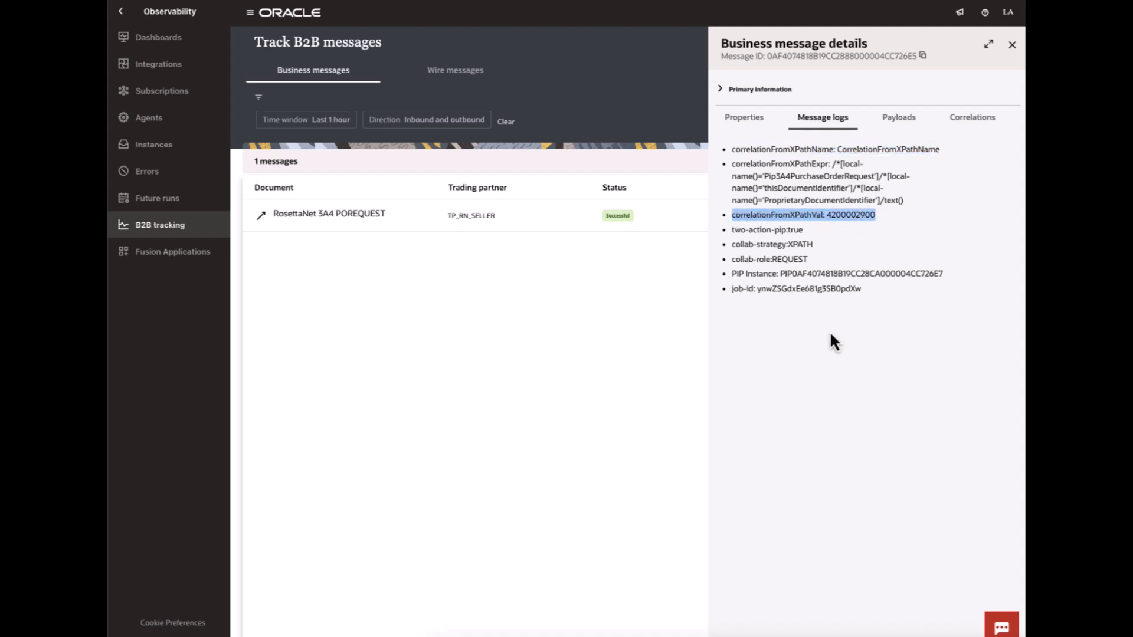
click(799, 229)
drag(799, 229, 734, 229)
click(795, 232)
double_click(795, 230)
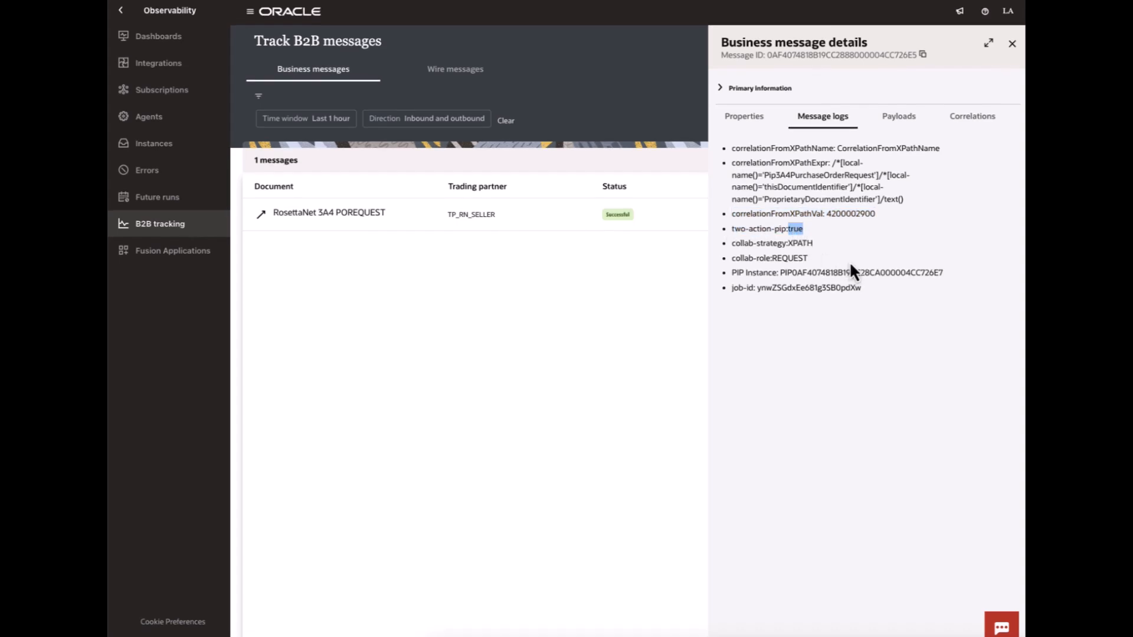
- Open the wire message correlated with the purchase order request and follow its correlation back to the business message
click(972, 117)
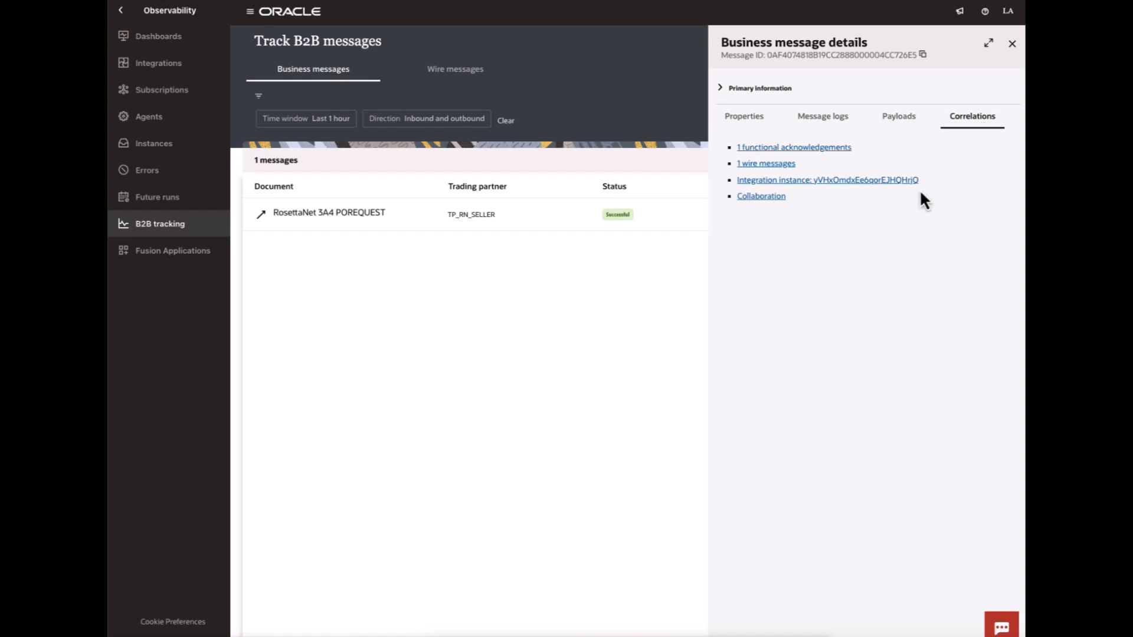
click(790, 165)
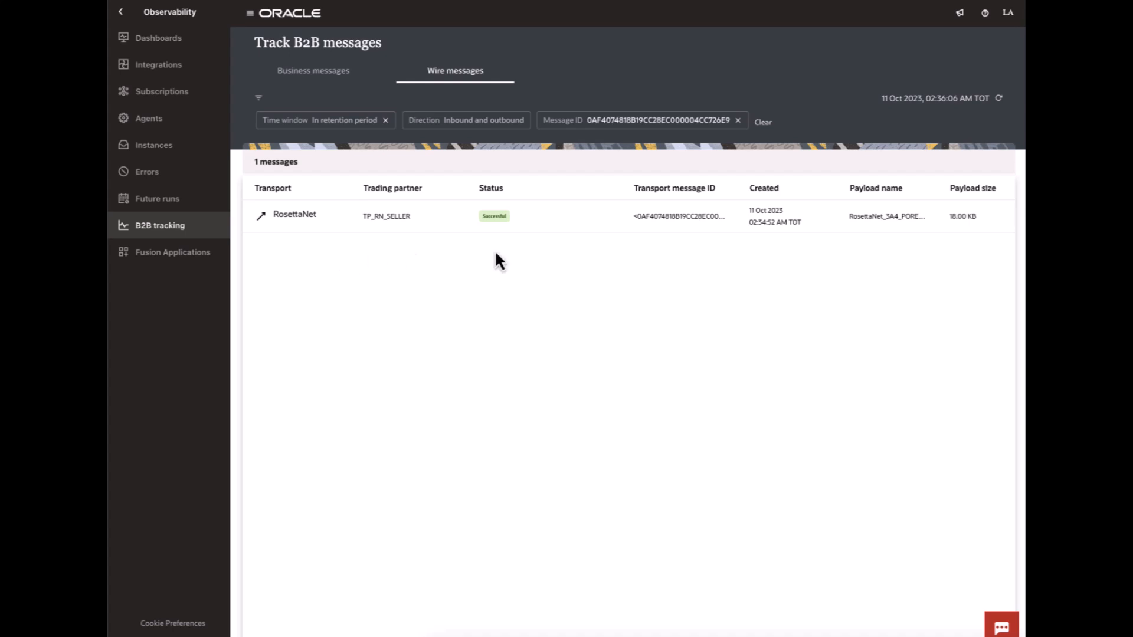
click(946, 214)
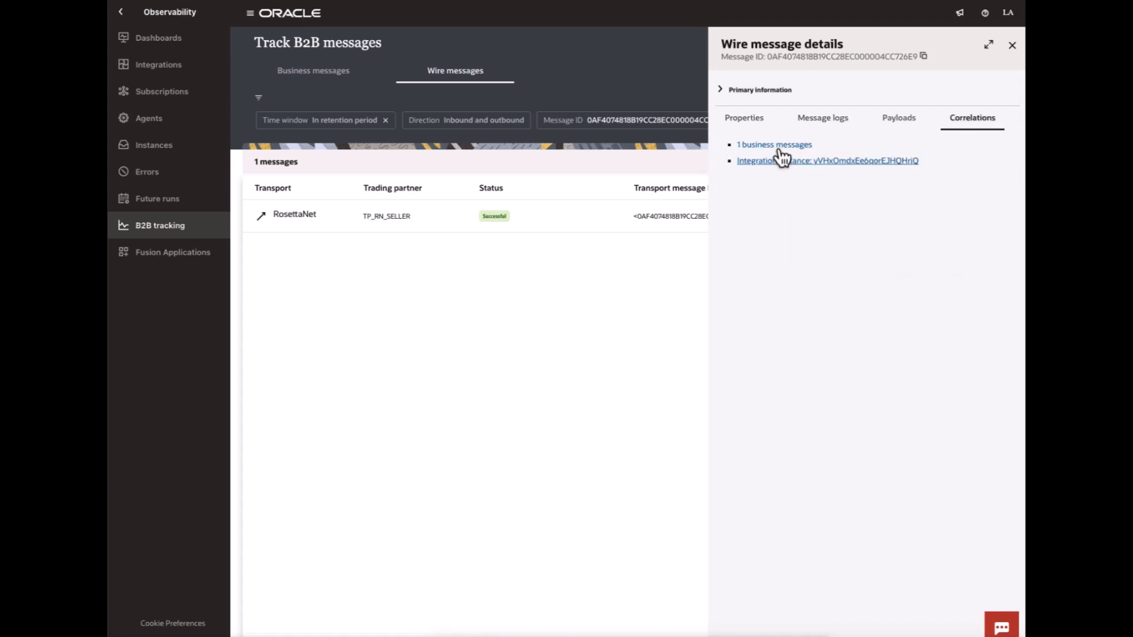
click(779, 151)
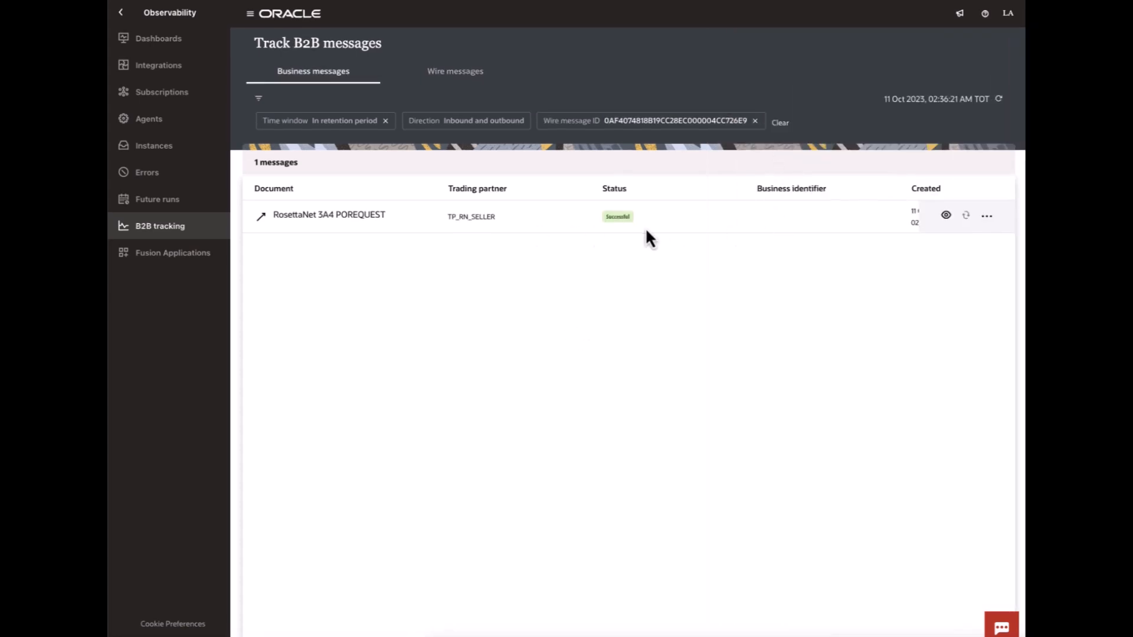
- Open the functional acknowledgement correlated with the purchase order request and view its collaboration
click(946, 216)
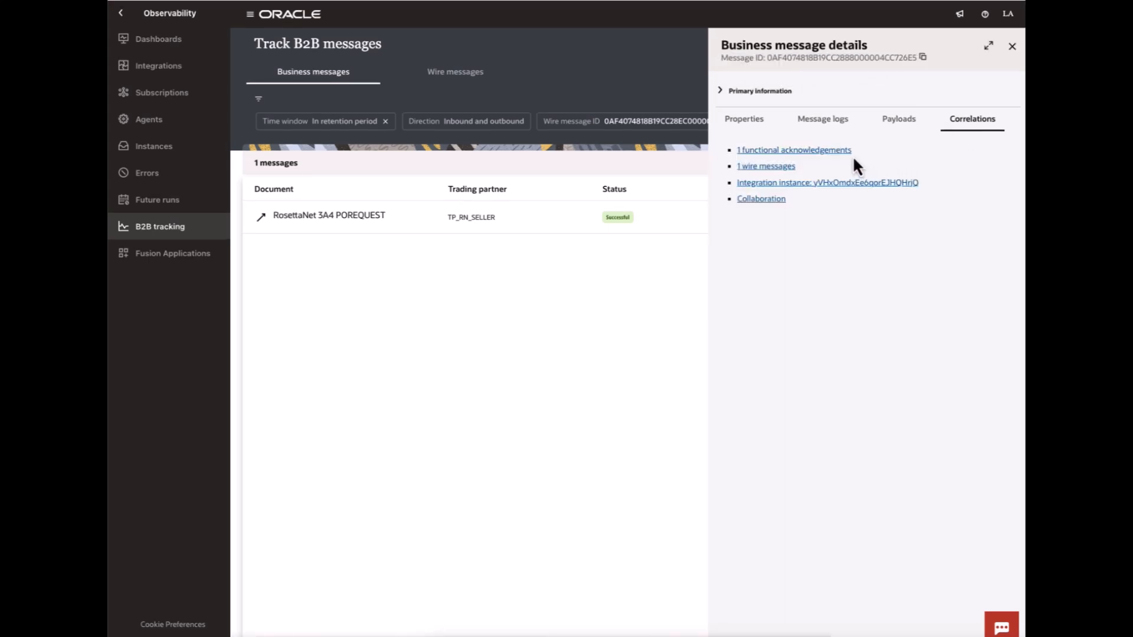
click(834, 151)
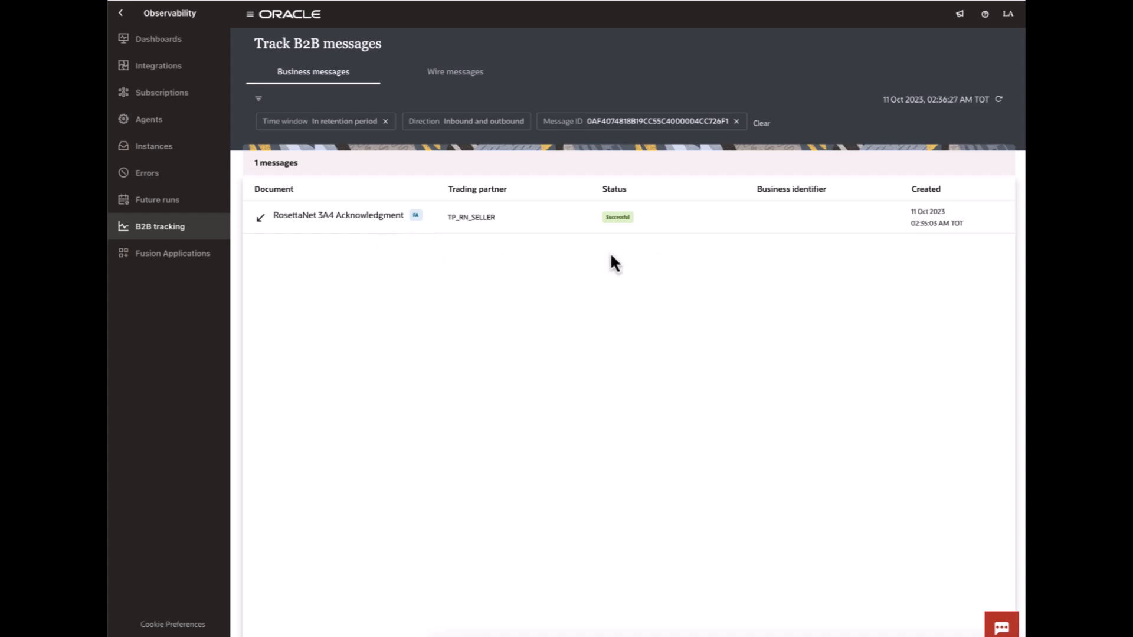
click(952, 221)
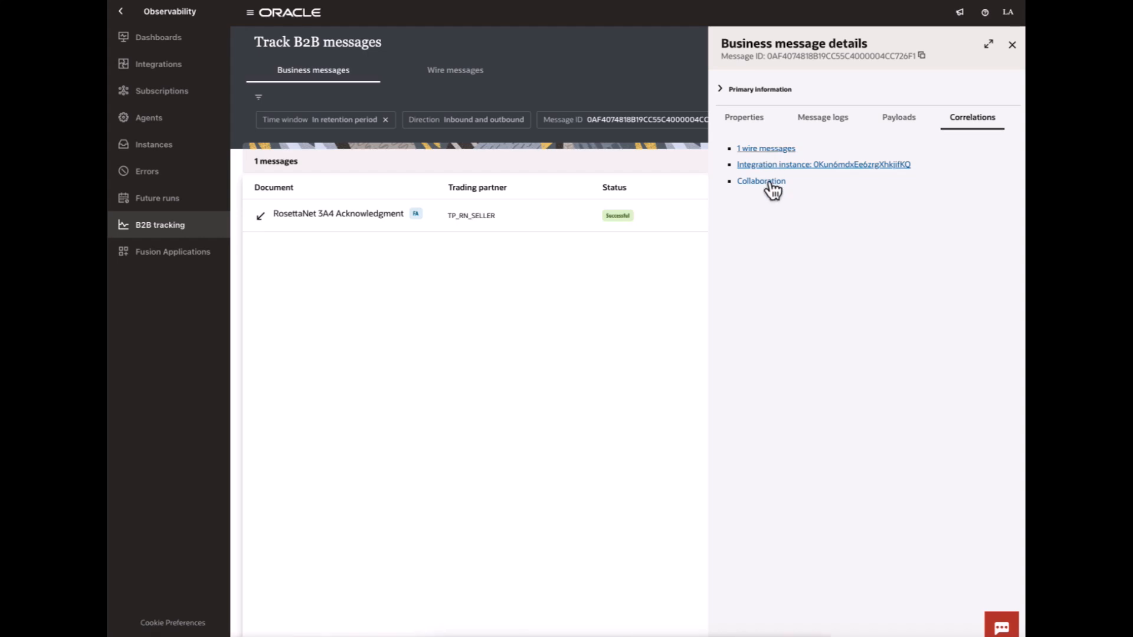
click(754, 181)
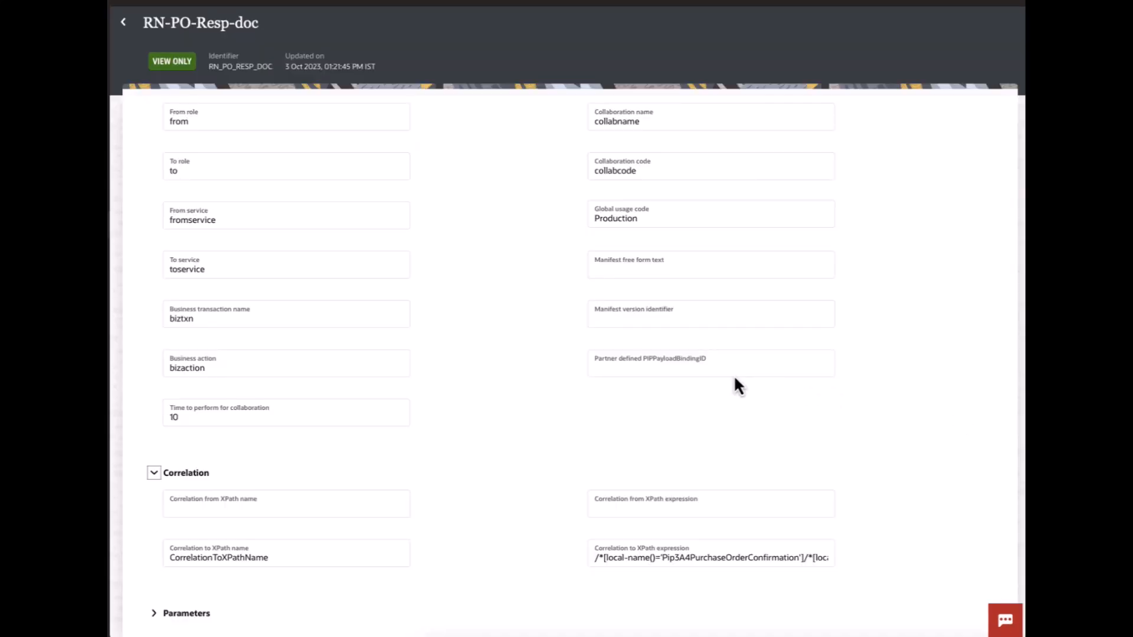
- Leave the RN-PO-Resp-doc document, switch to Postman and send the RN_PORequest Copy request containing the purchase order confirmation
click(123, 23)
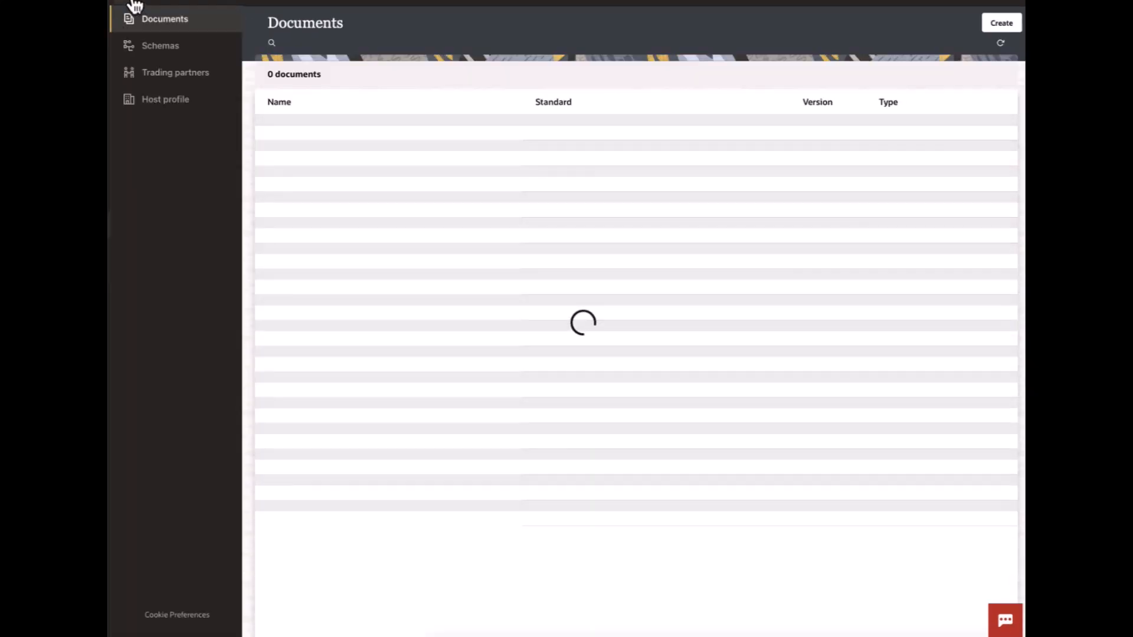
click(131, 3)
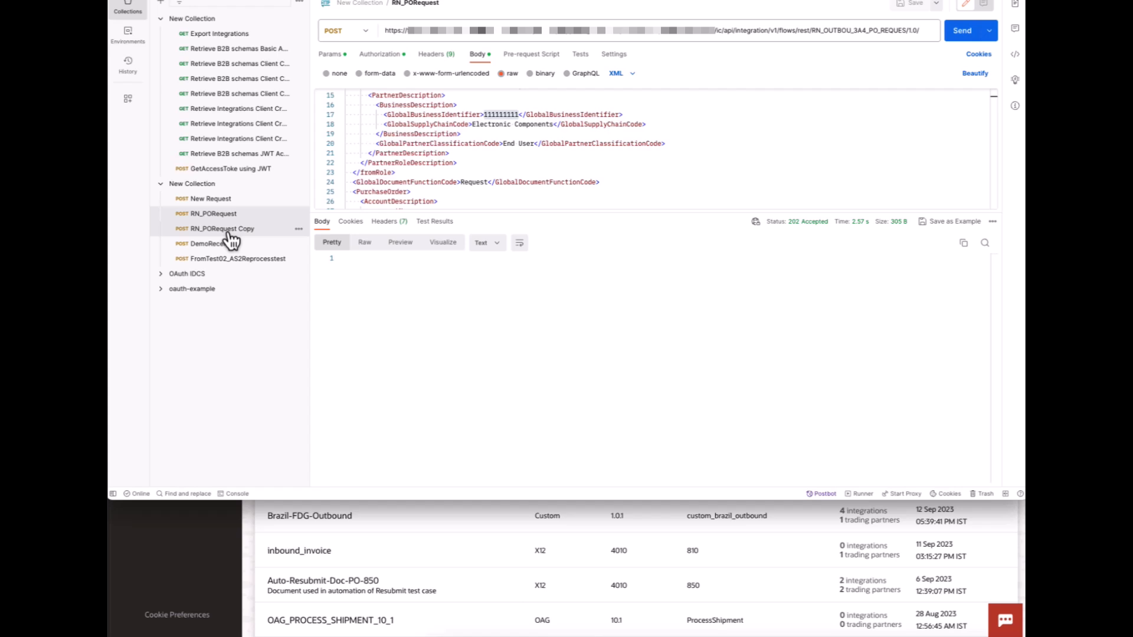
click(229, 231)
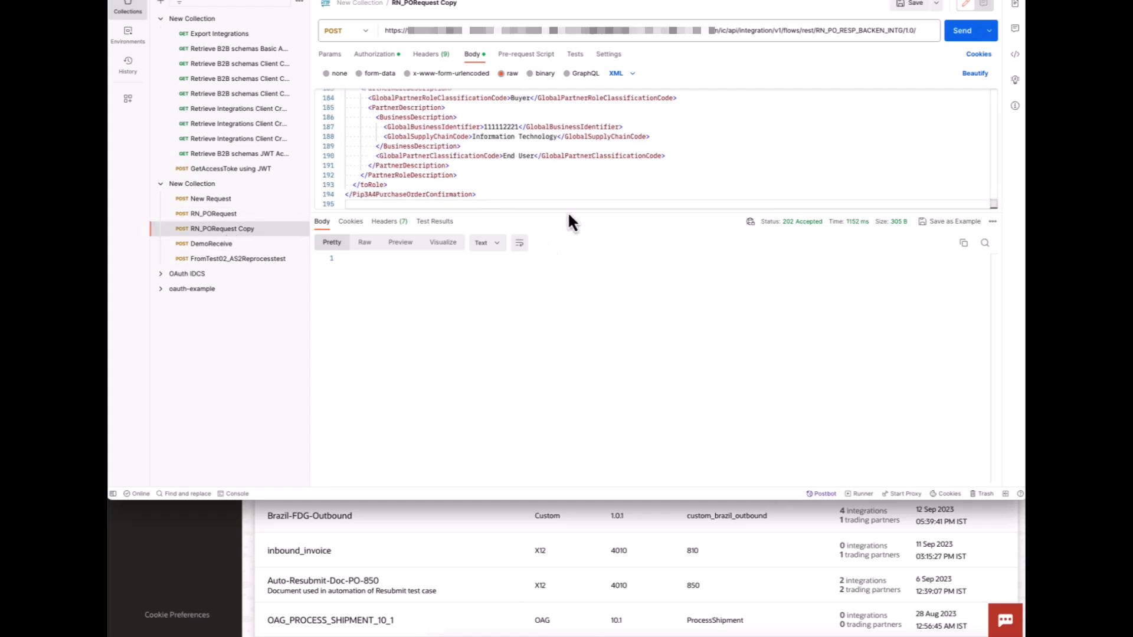
click(959, 36)
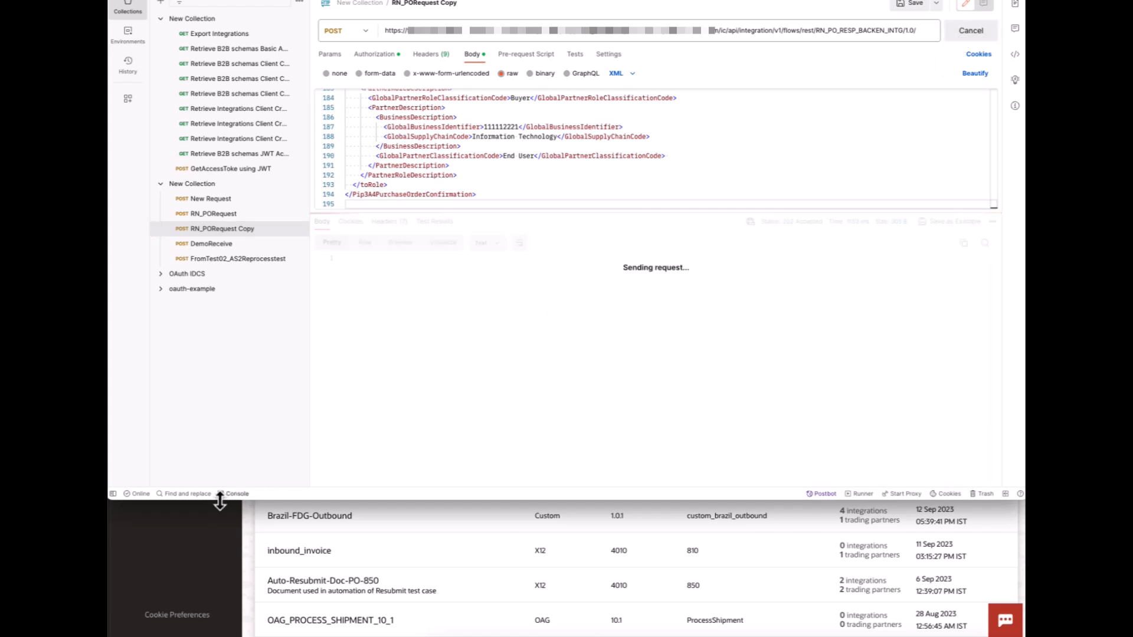
- Return to Oracle Integration and open B2B tracking to review the business messages exchanged with TP_RN_BUYER
click(190, 537)
click(203, 155)
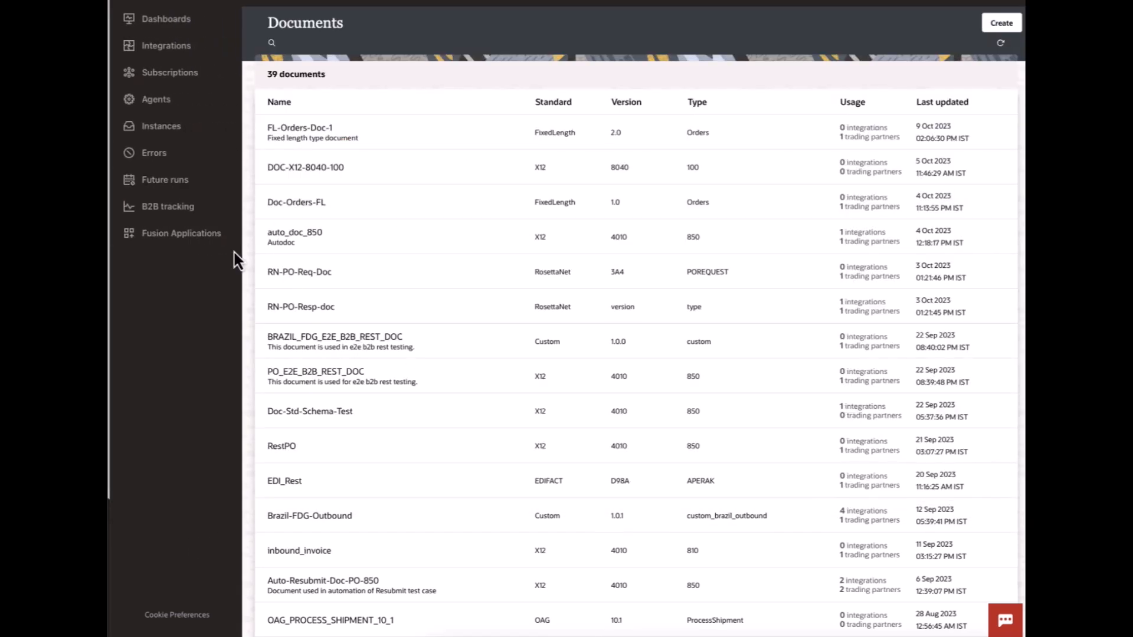
click(179, 218)
mouse_move(366, 322)
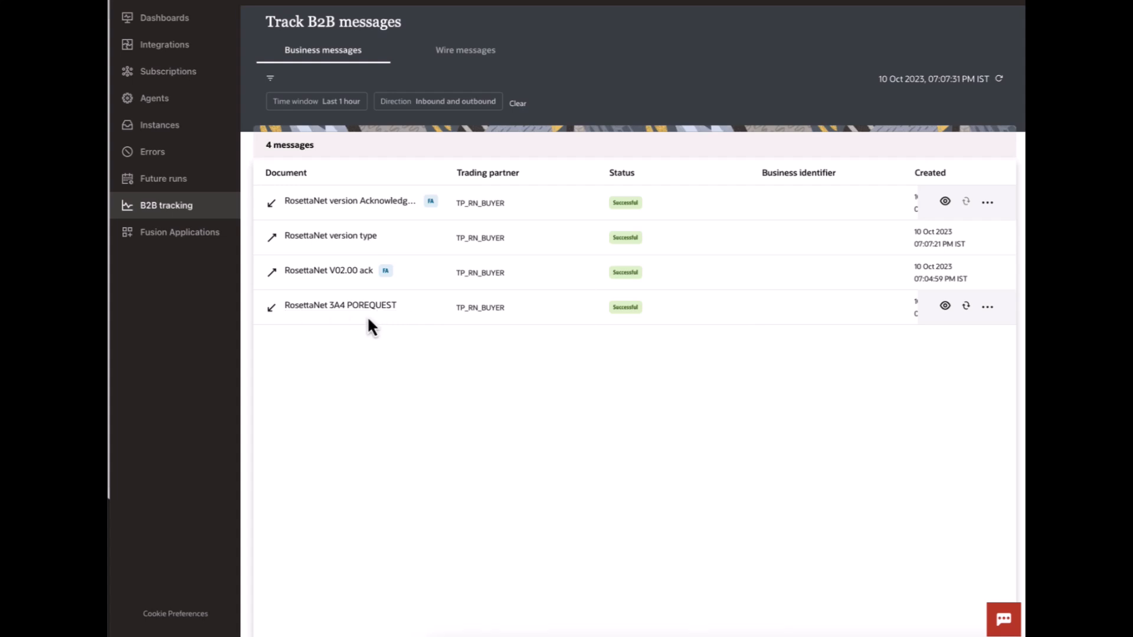
mouse_move(373, 286)
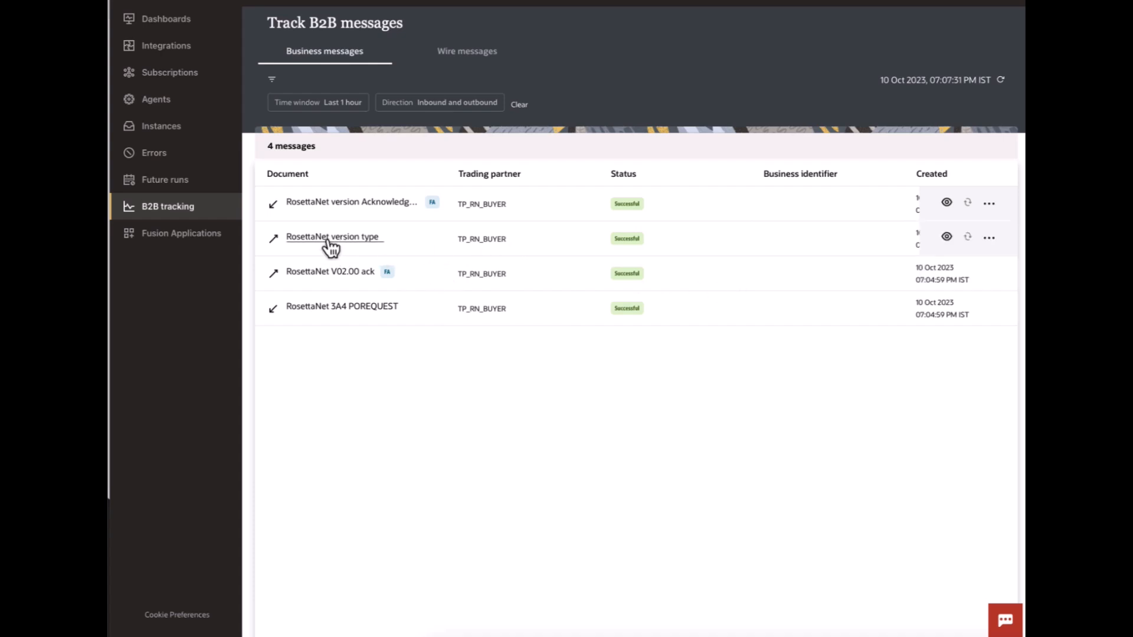
- Examine the correlation entries in the outbound RosettaNet version type message's logs and open its correlated collaboration
click(947, 238)
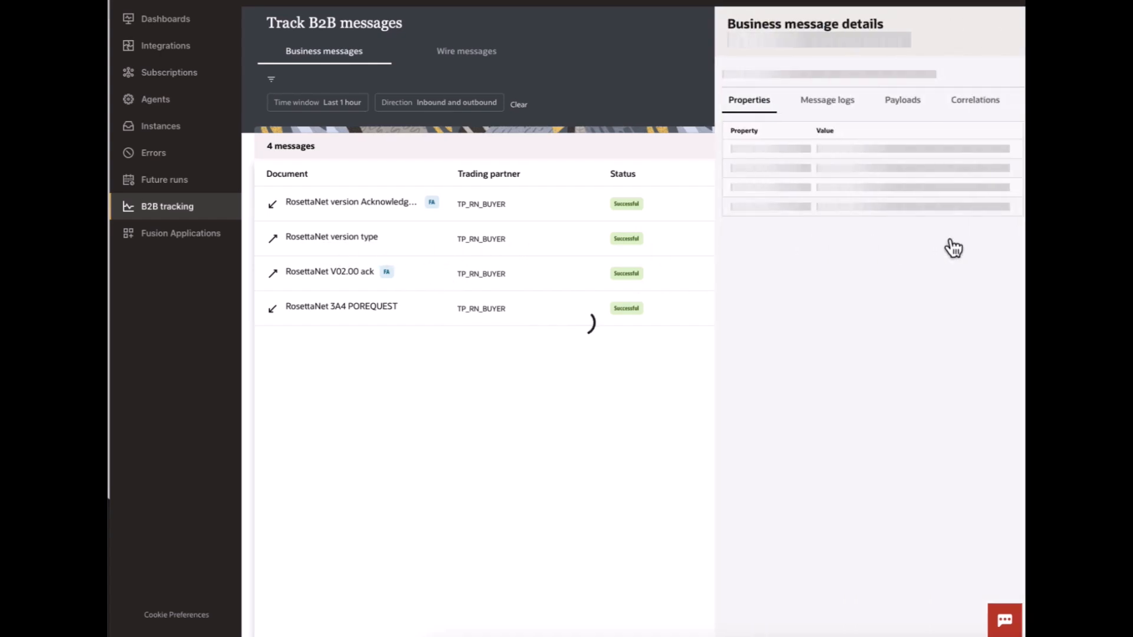
click(851, 108)
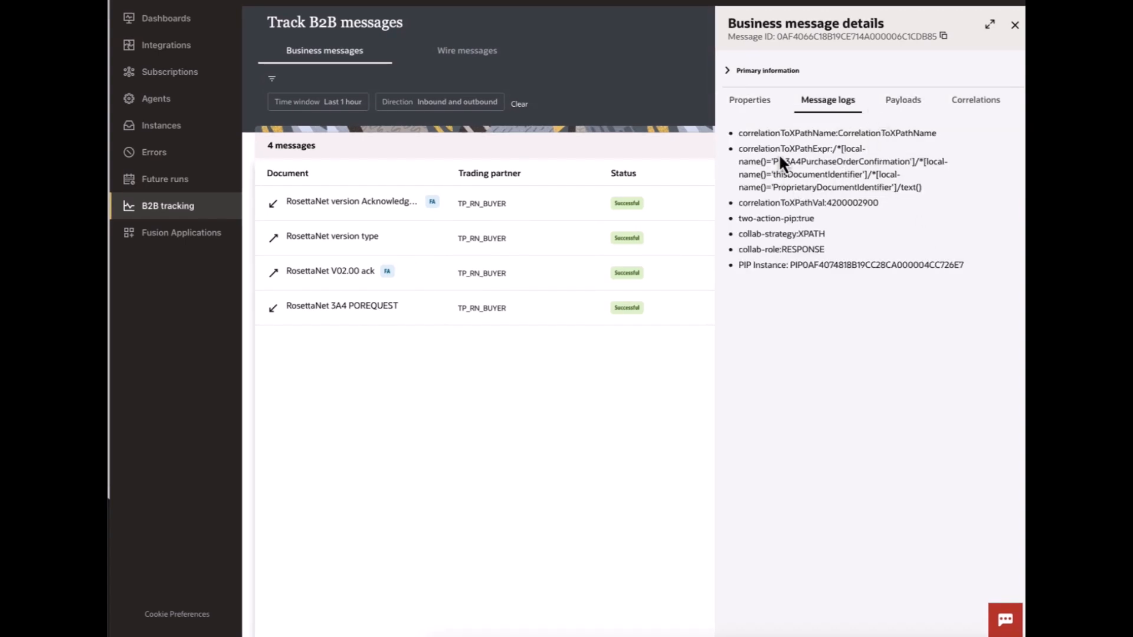
drag(772, 132, 848, 206)
double_click(848, 202)
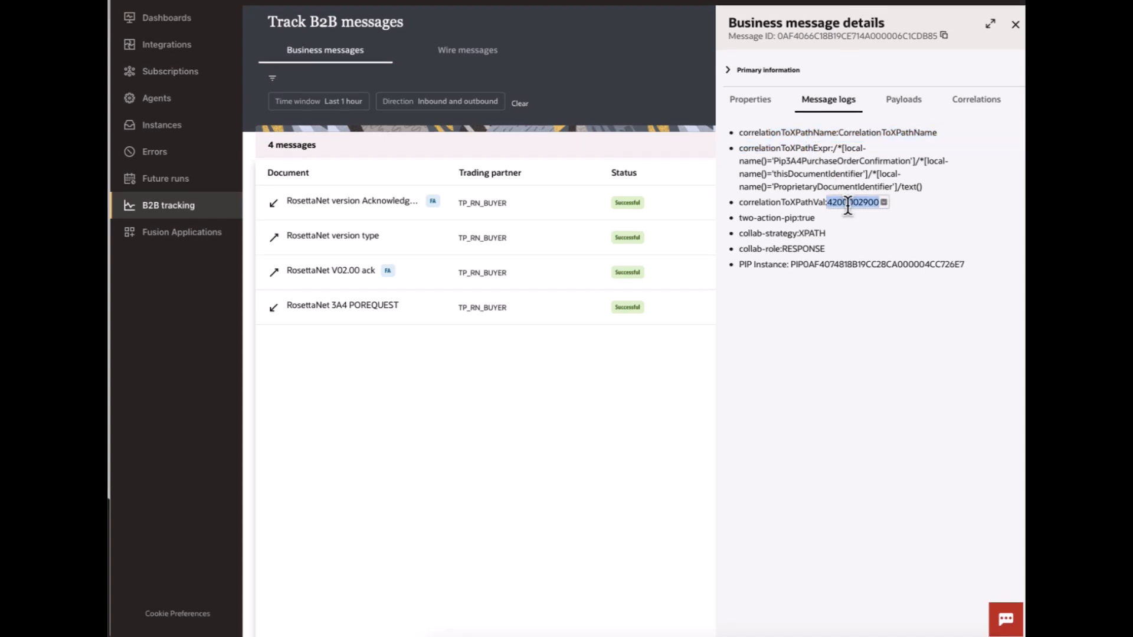
click(968, 108)
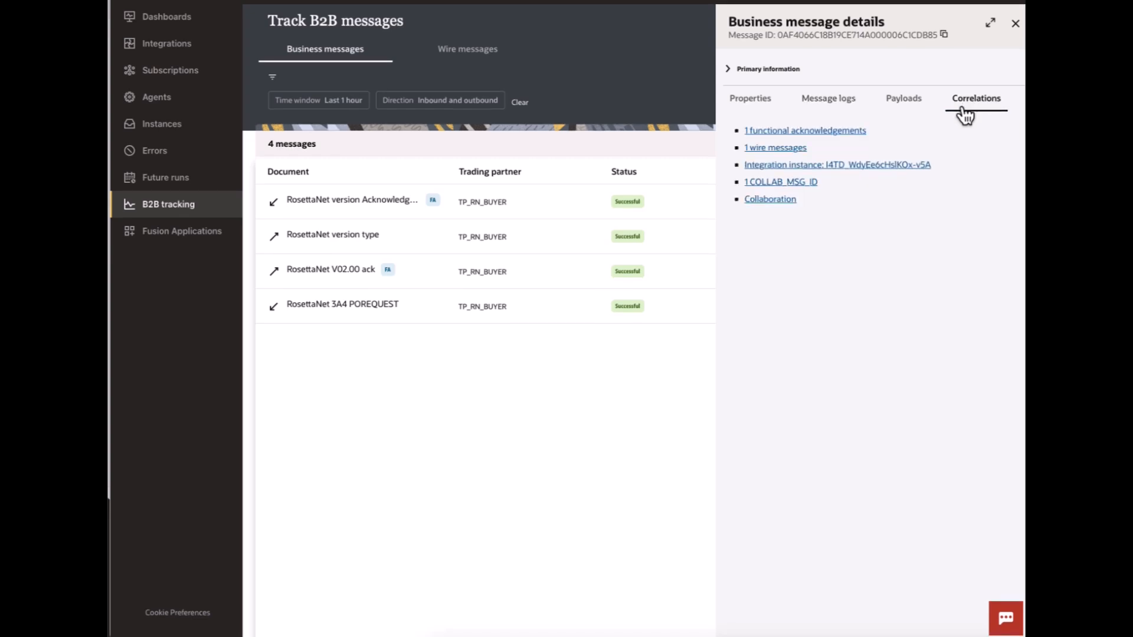
click(782, 201)
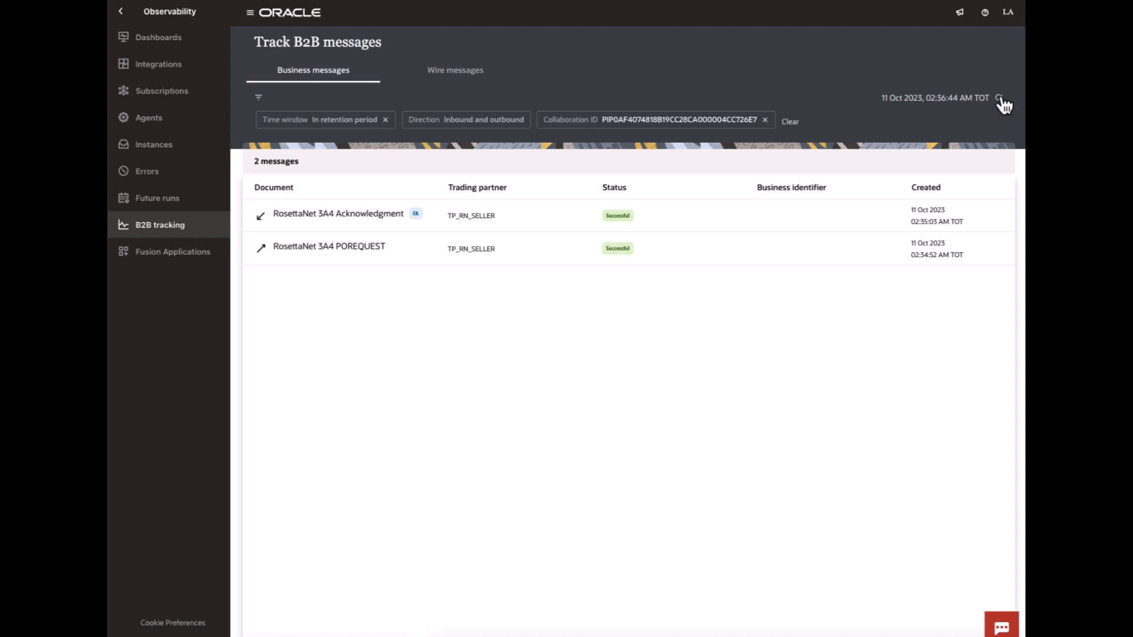
- In the buyer's B2B tracking, clear the collaboration filter, refresh the list and open the inbound RosettaNet version type message's collaboration
click(796, 123)
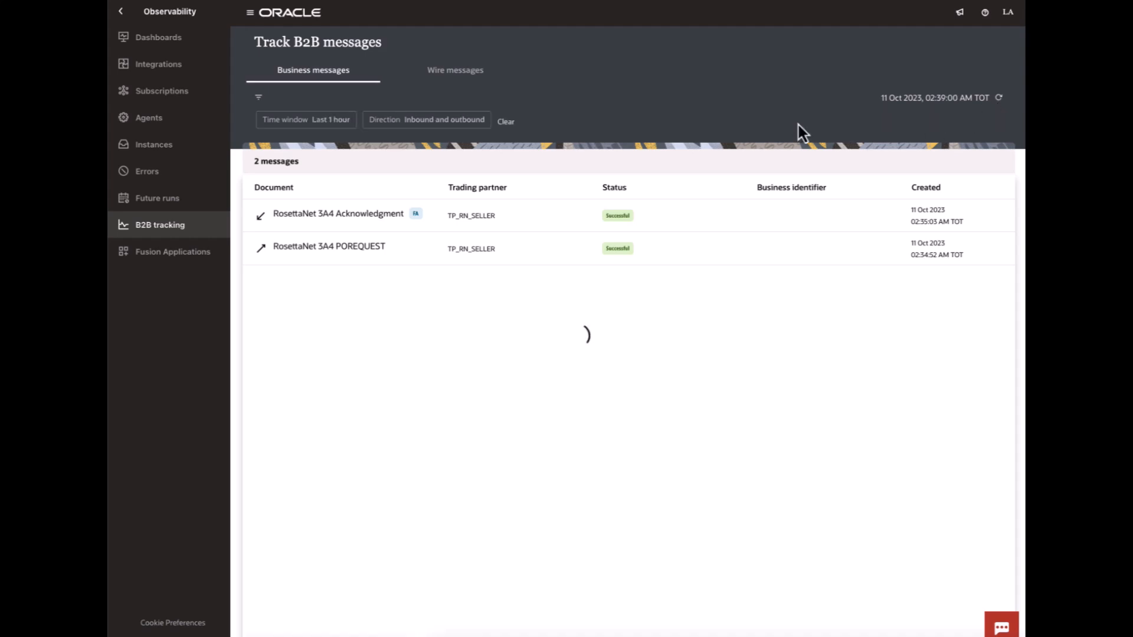
click(999, 98)
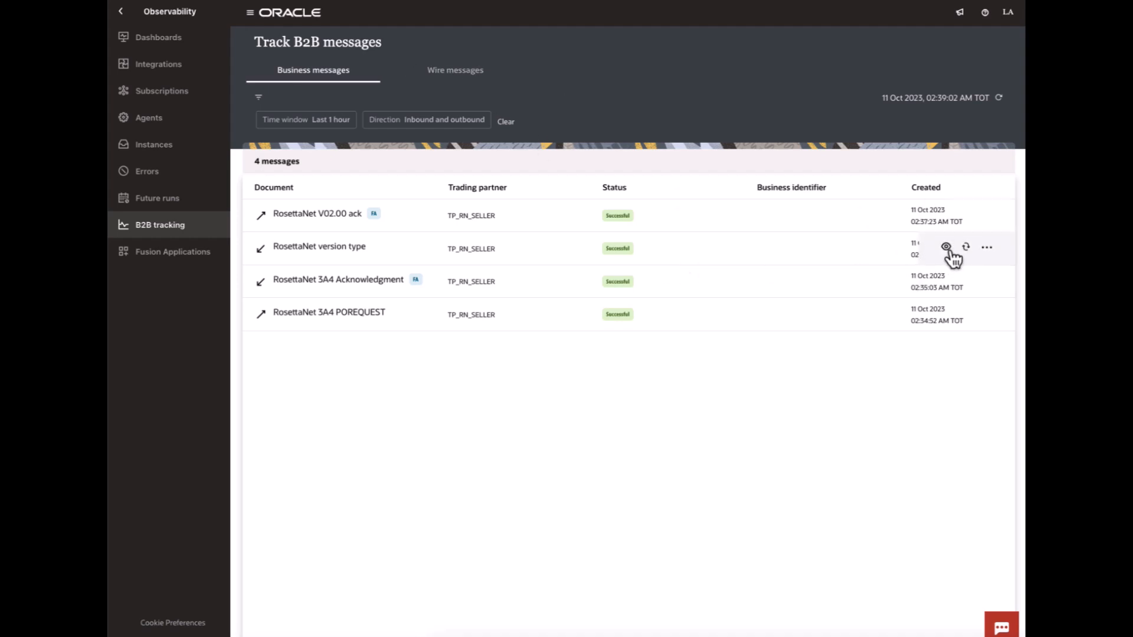
click(946, 279)
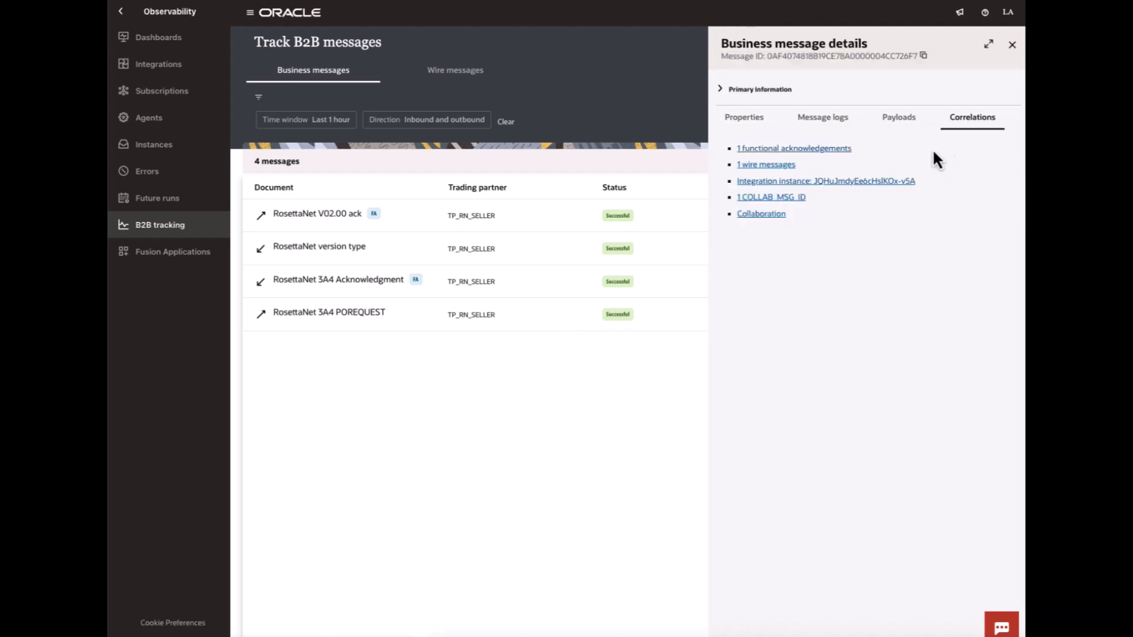
click(771, 214)
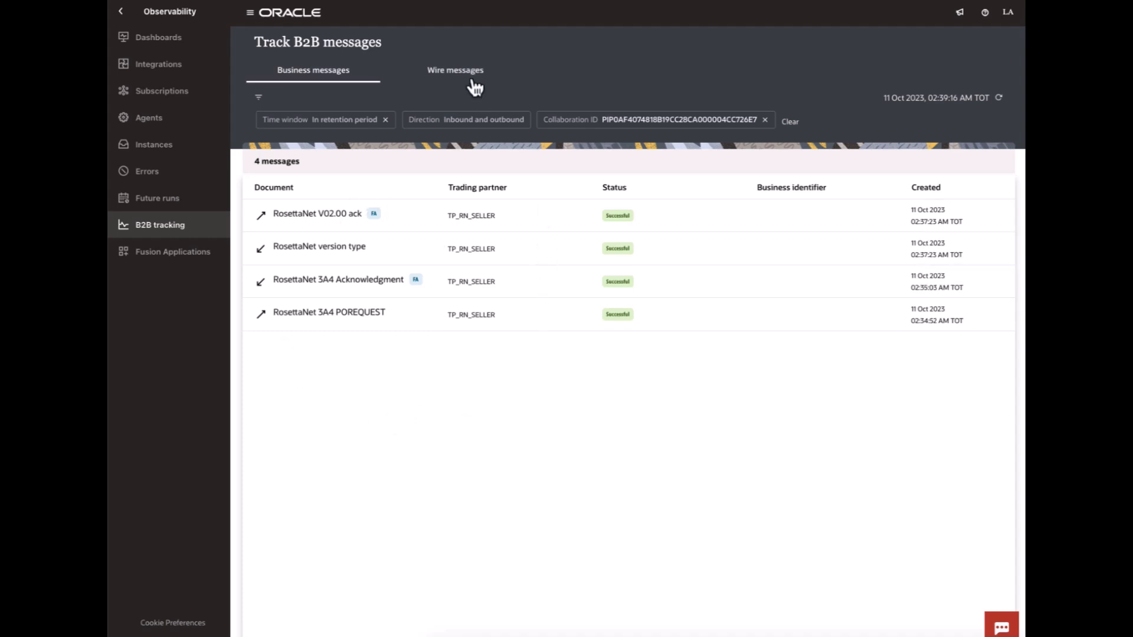
- Clear the collaboration filter and filter the business messages to the last 3 days and the RosettaNet document standard
click(791, 123)
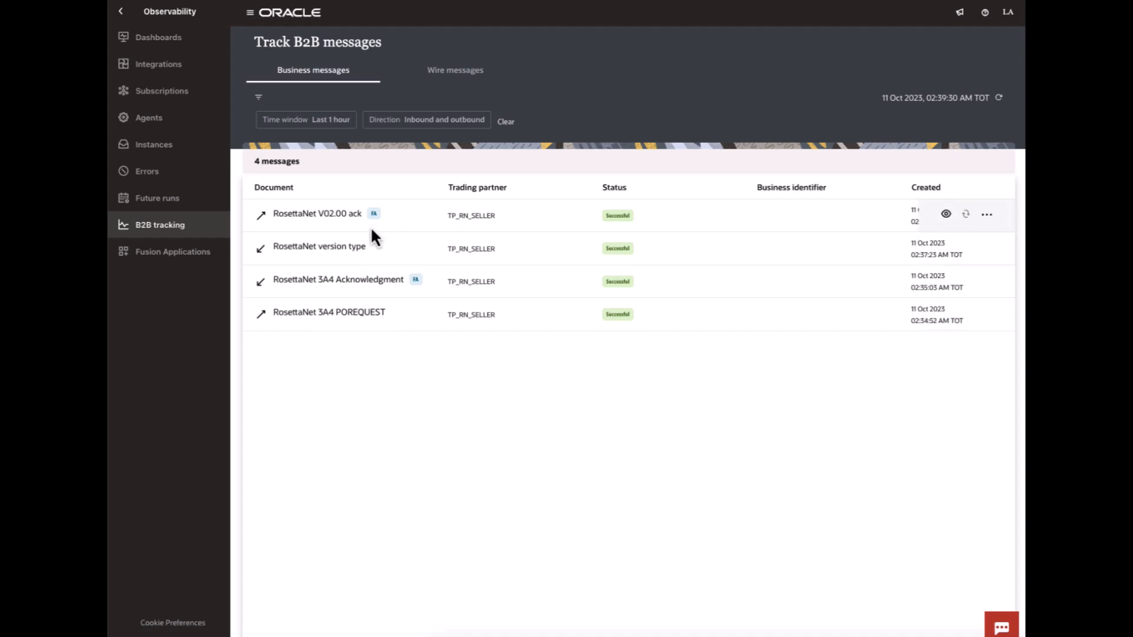
click(259, 99)
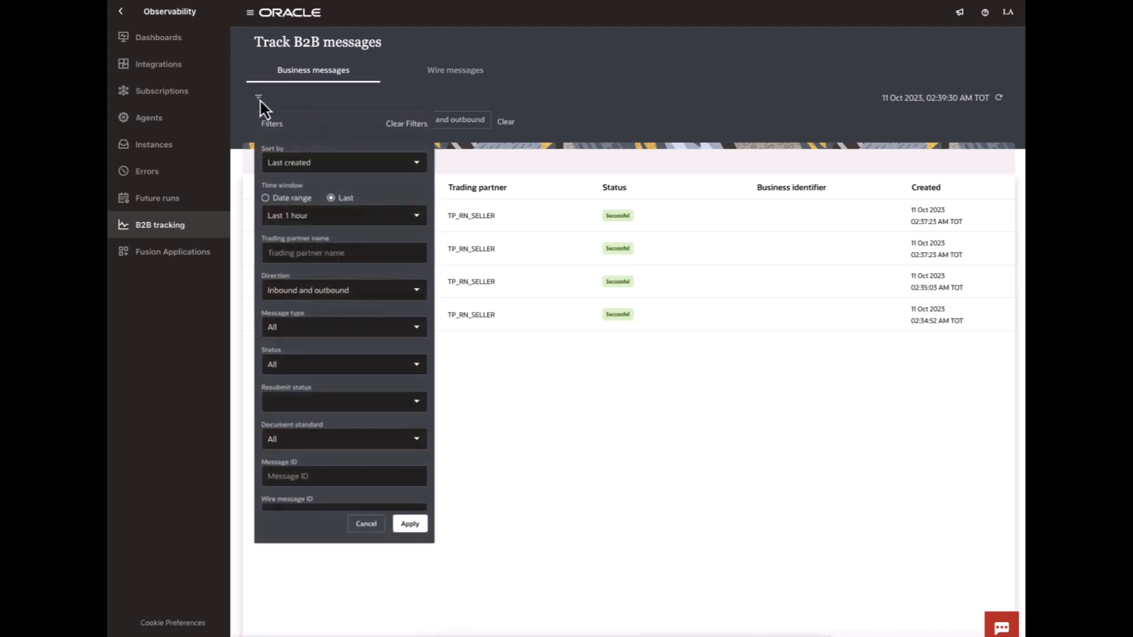
click(417, 225)
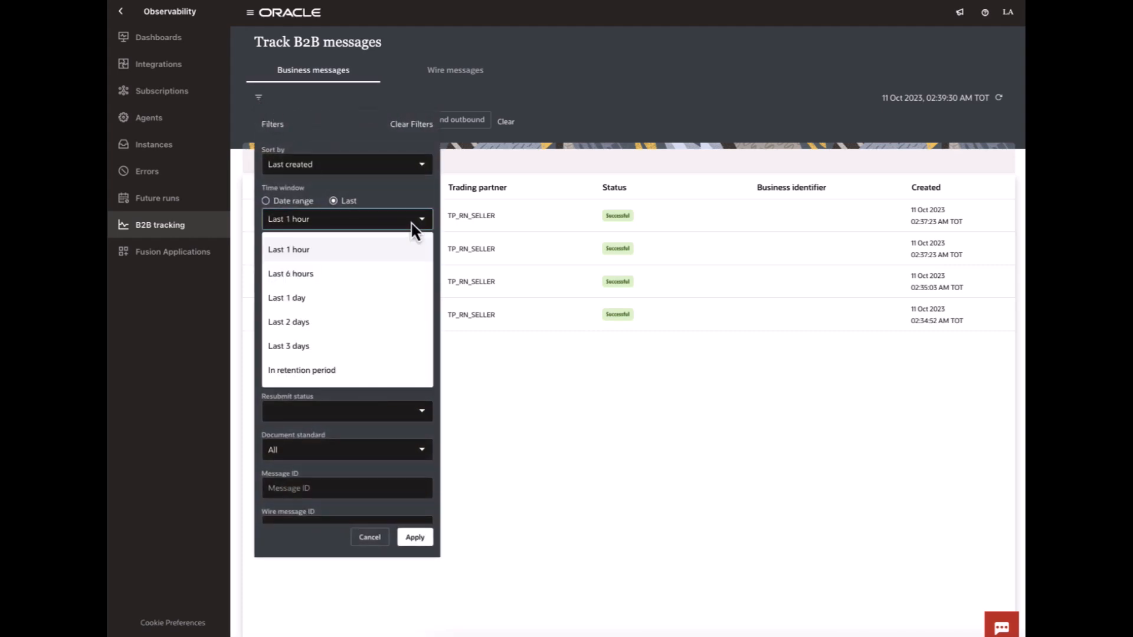
click(355, 352)
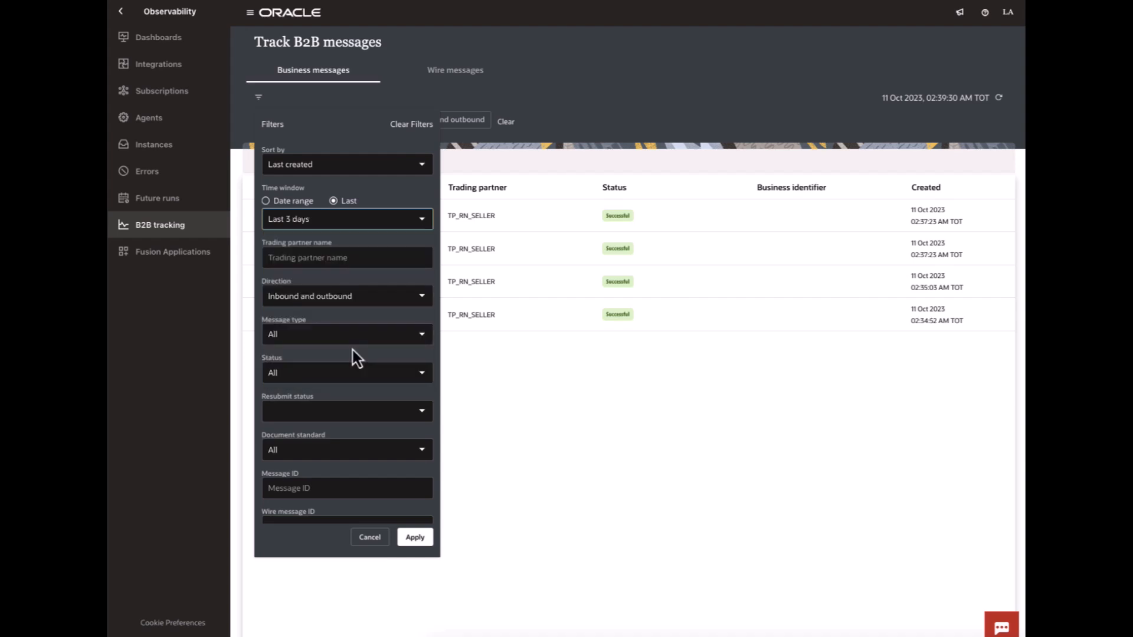
click(416, 448)
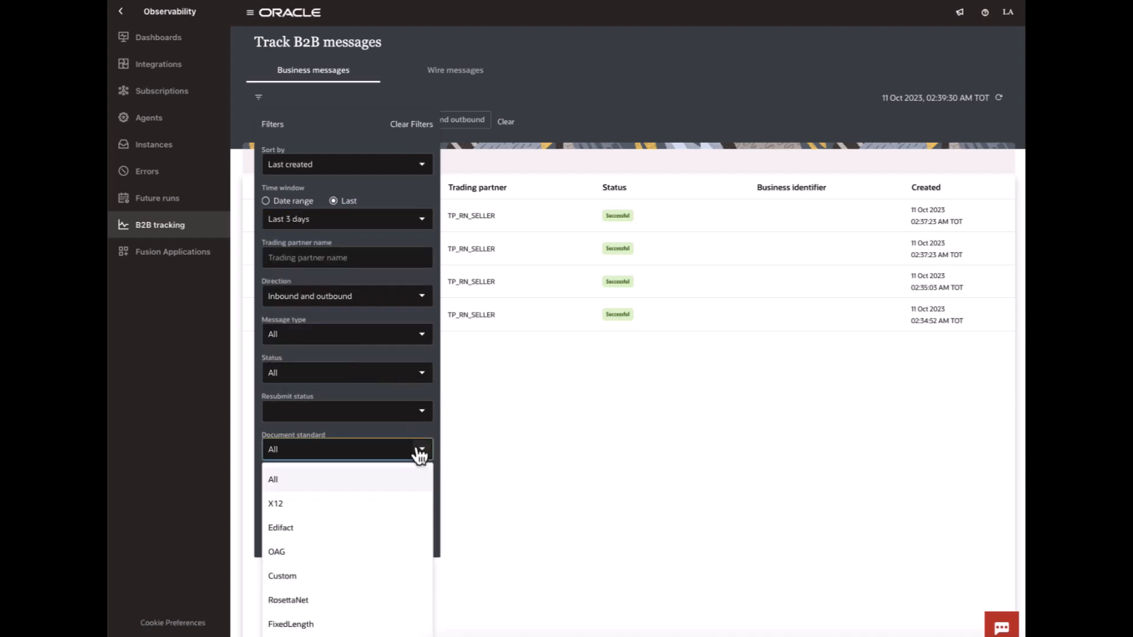
click(346, 610)
click(421, 542)
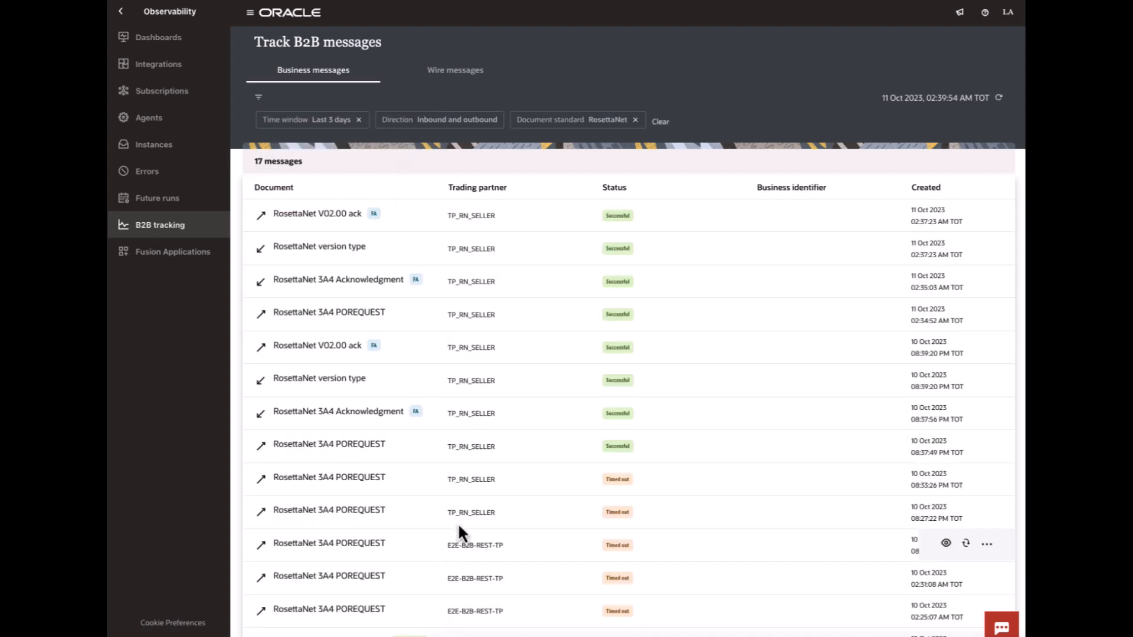
- View the collaboration of the most recent timed-out RosettaNet 3A4 POREQUEST message, then clear the message filters
scroll(458, 530, down, 2)
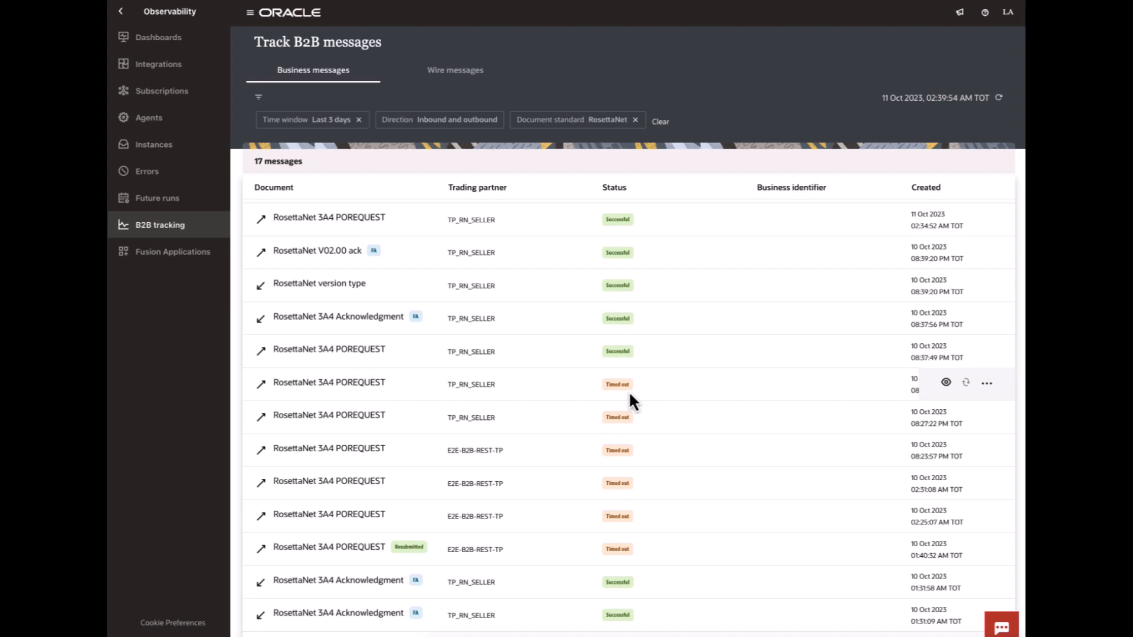
click(946, 384)
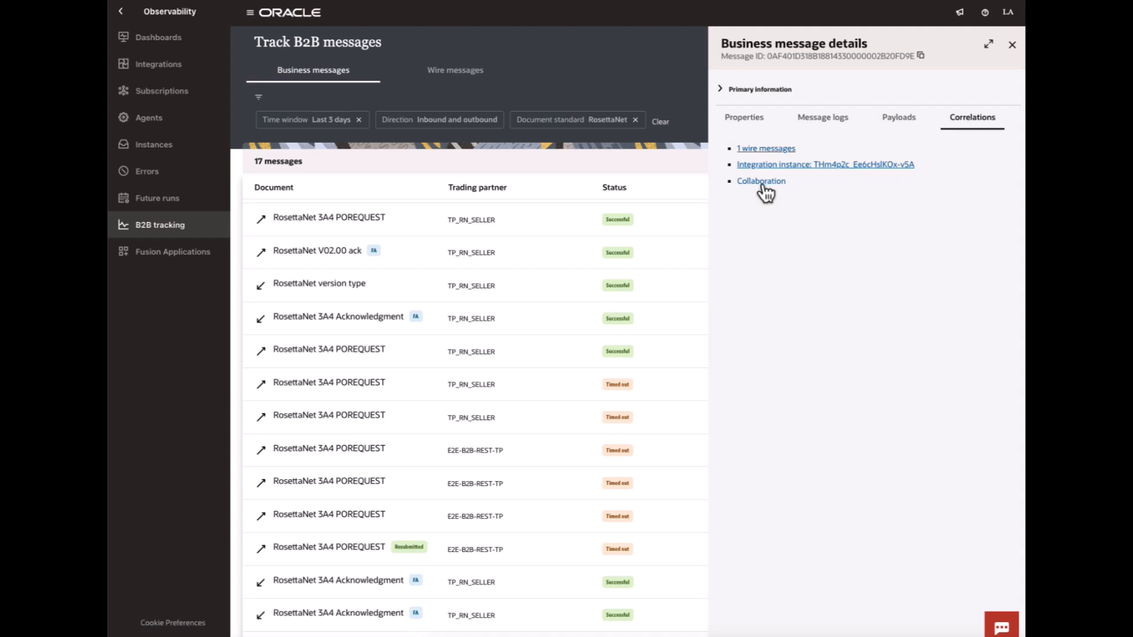
click(761, 182)
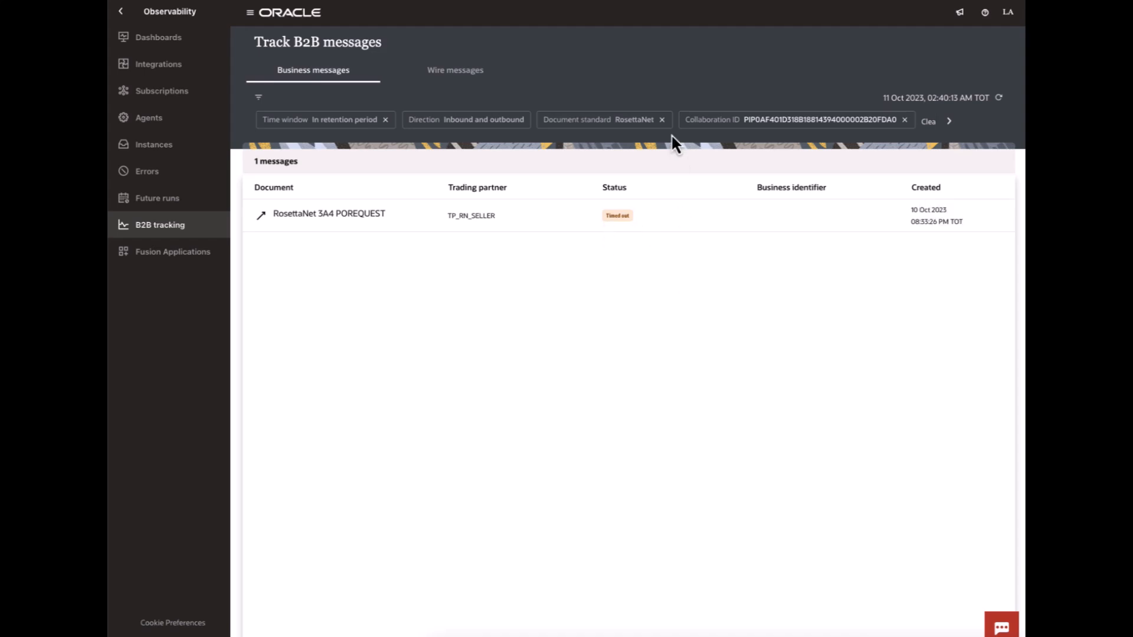
click(661, 120)
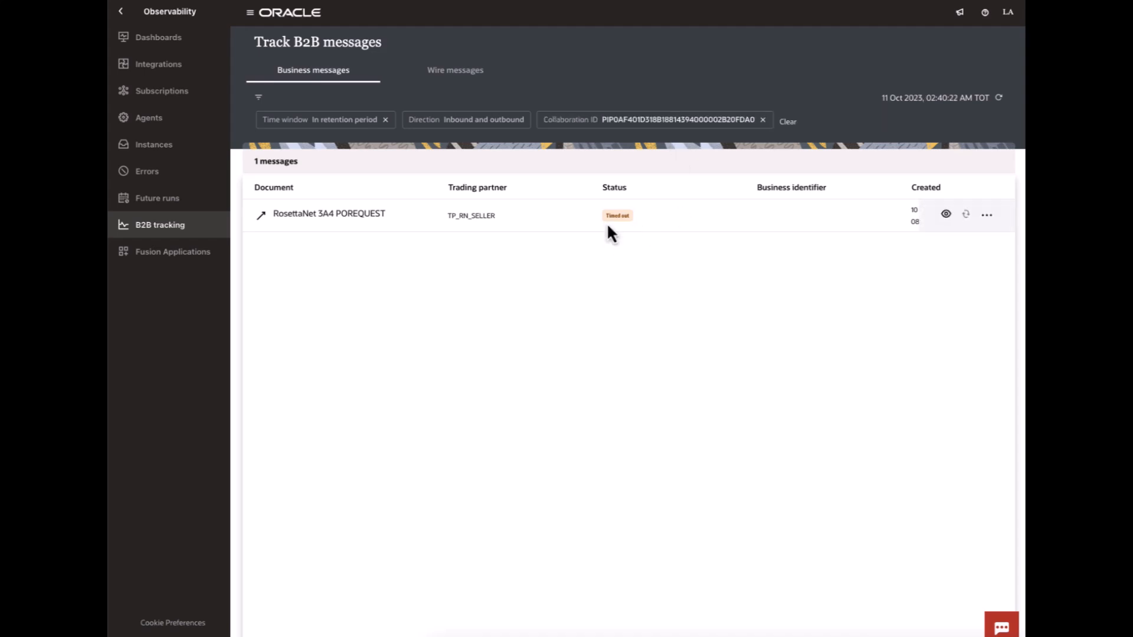
click(788, 122)
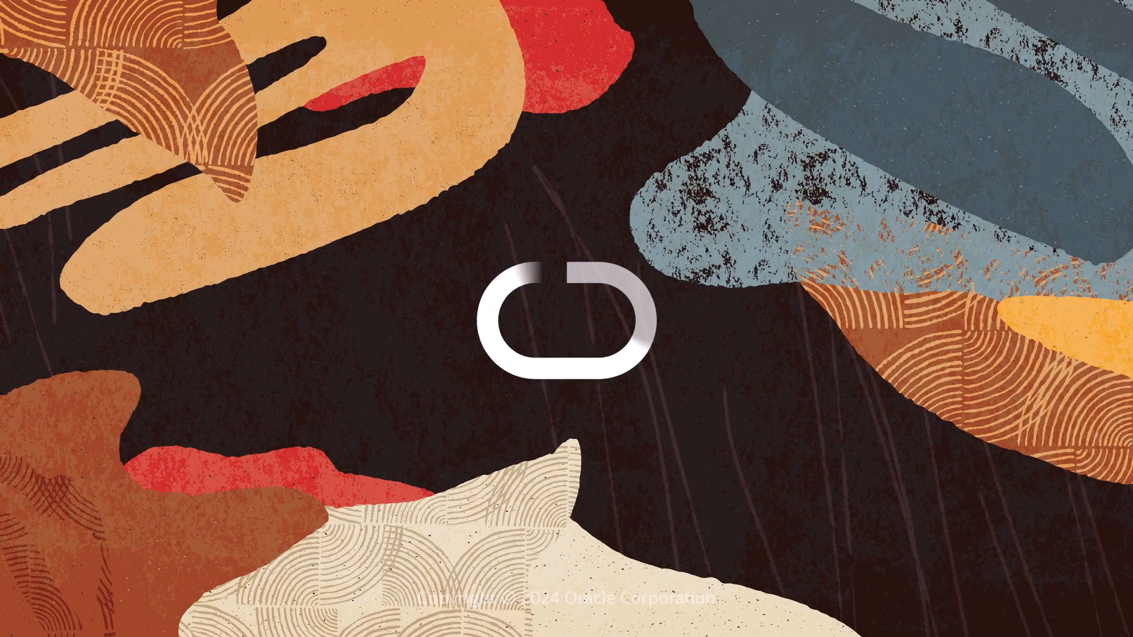